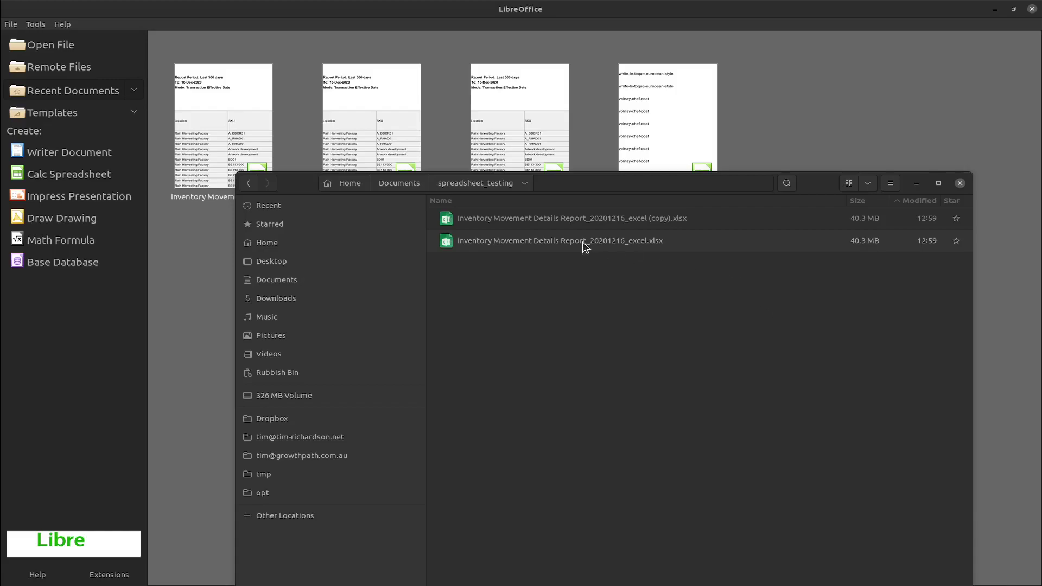
Open the original Inventory Movement Details Report .xlsx from Files in Excel
right_click(585, 247)
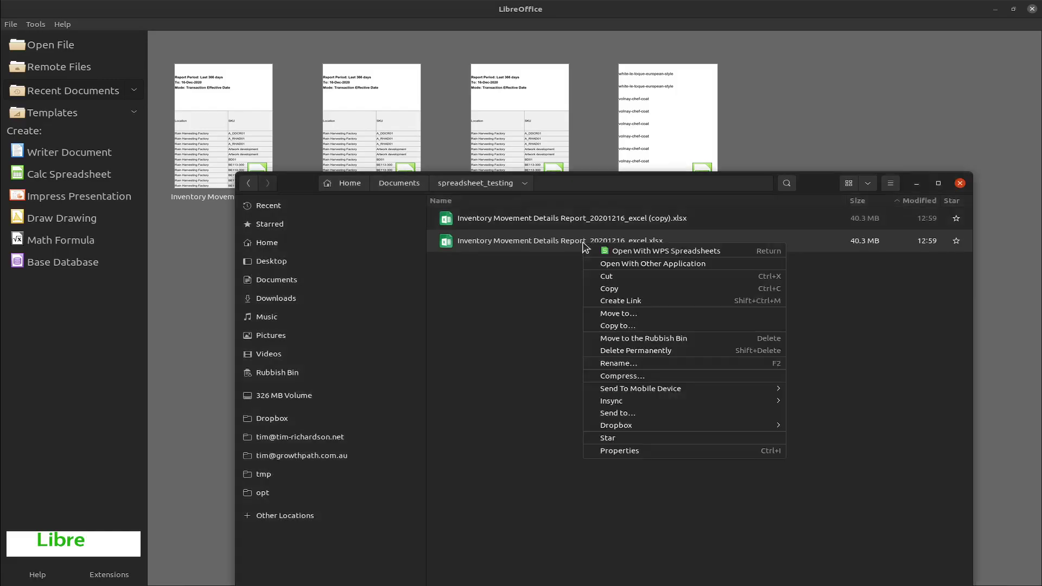
click(613, 265)
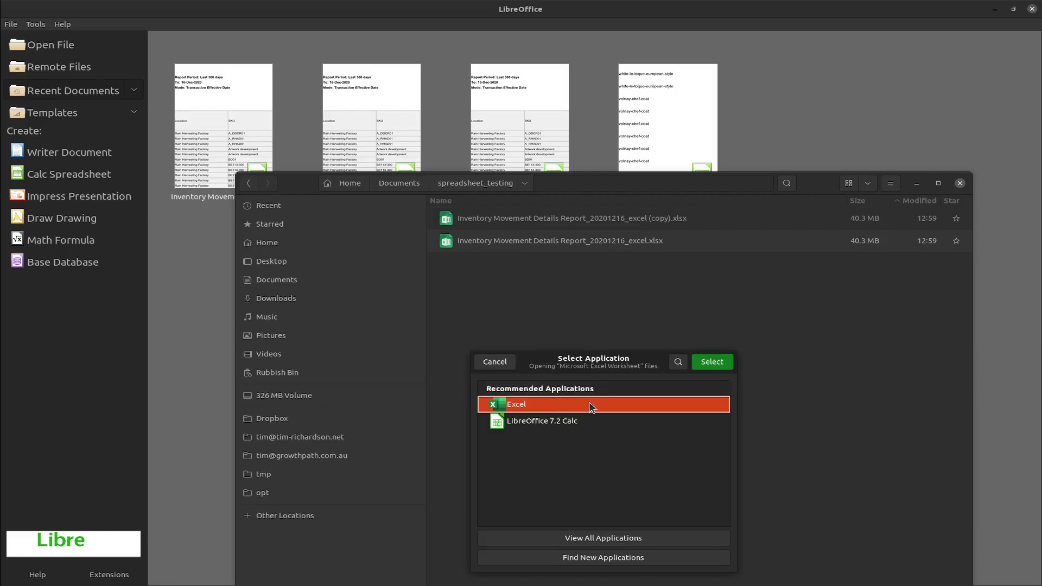
click(702, 368)
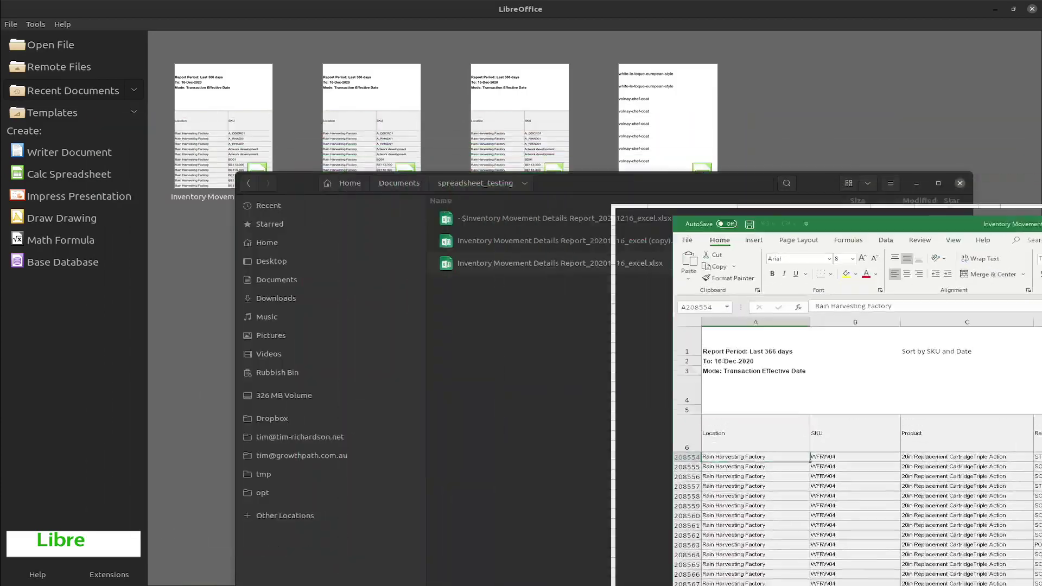
Close the LibreOffice Start Center and open the (copy).xlsx with LibreOffice 7.2 Calc
key(ctrl+w)
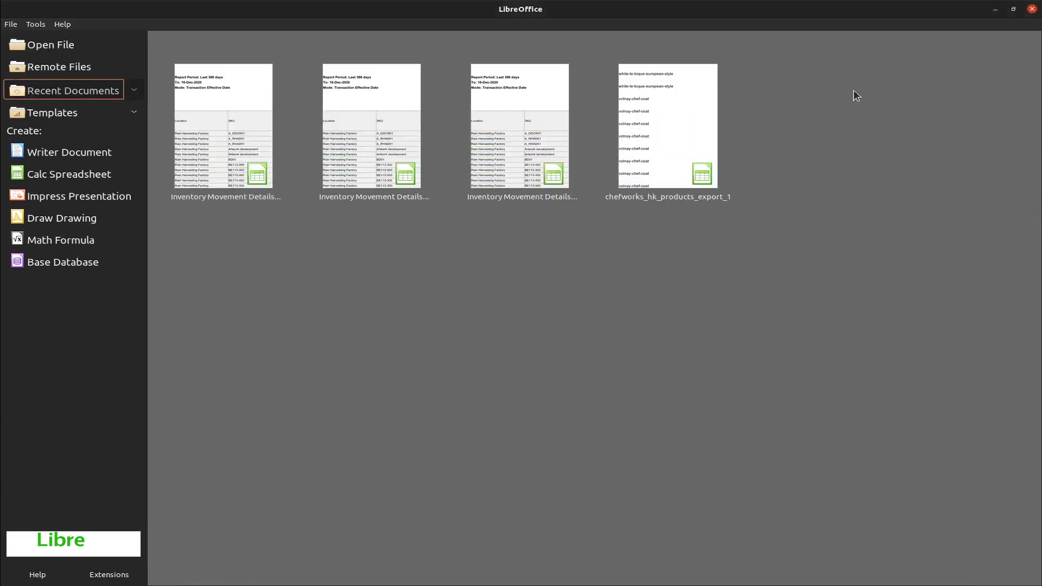
click(1033, 10)
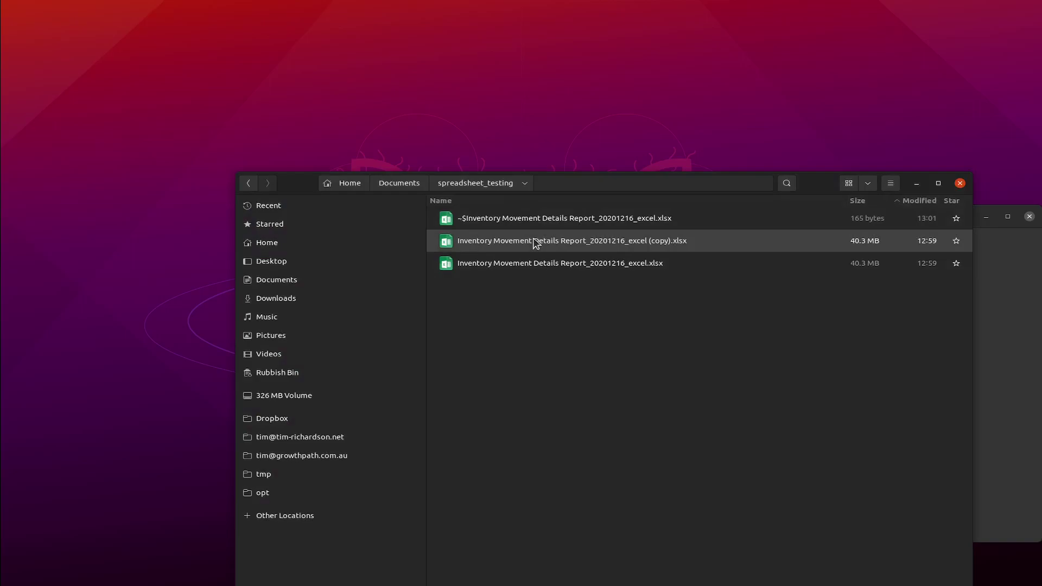
right_click(536, 243)
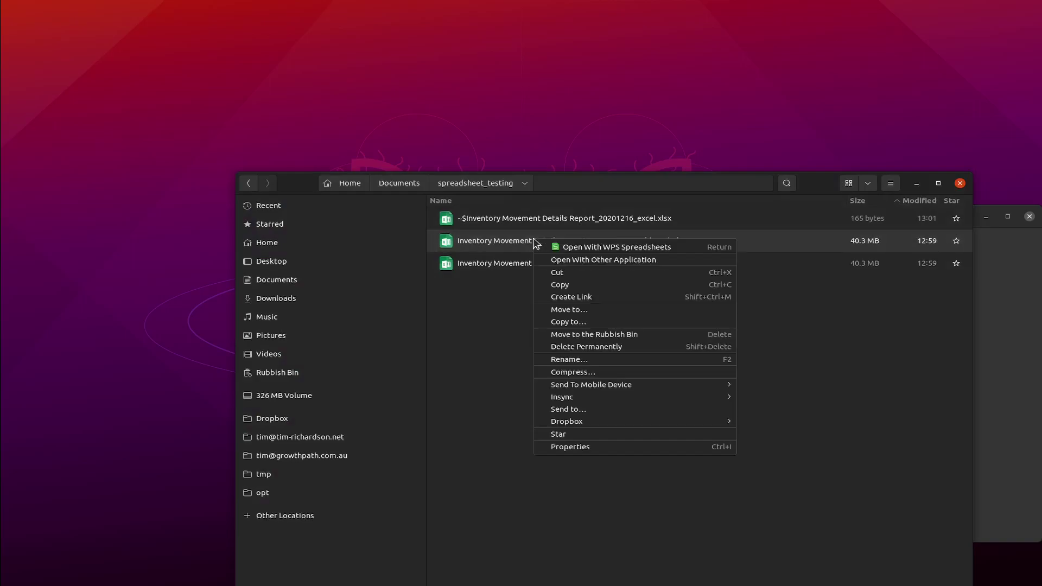
click(558, 261)
click(559, 421)
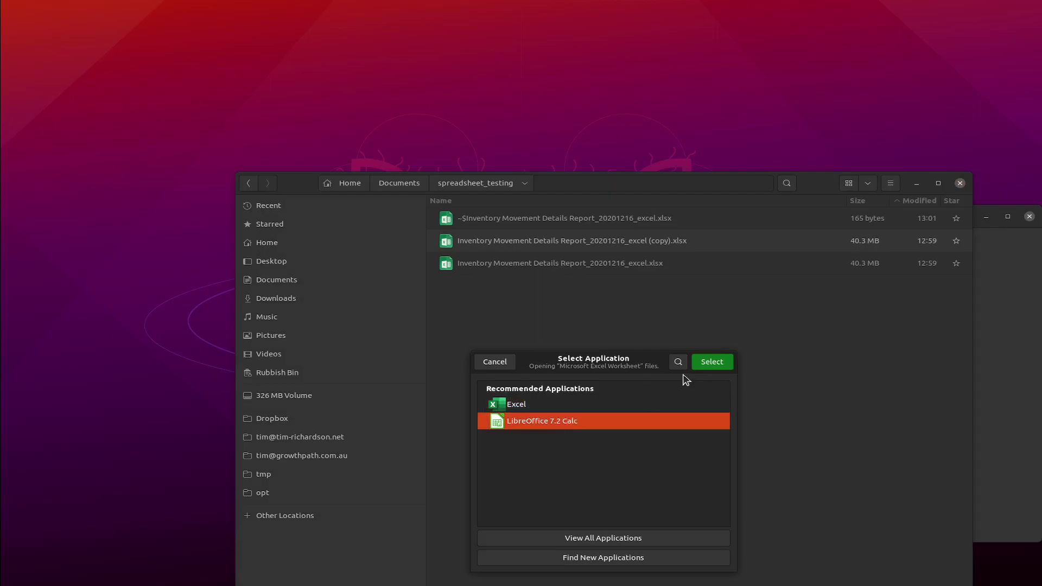
click(708, 363)
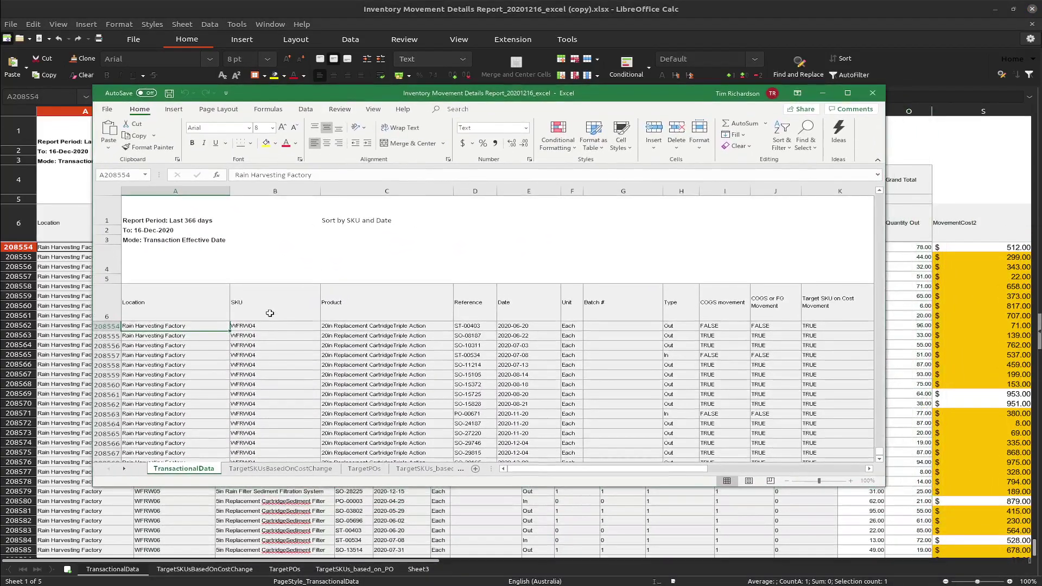
Turn on Excel's filter from header B6 and filter SKU to values containing 'gen'
click(269, 314)
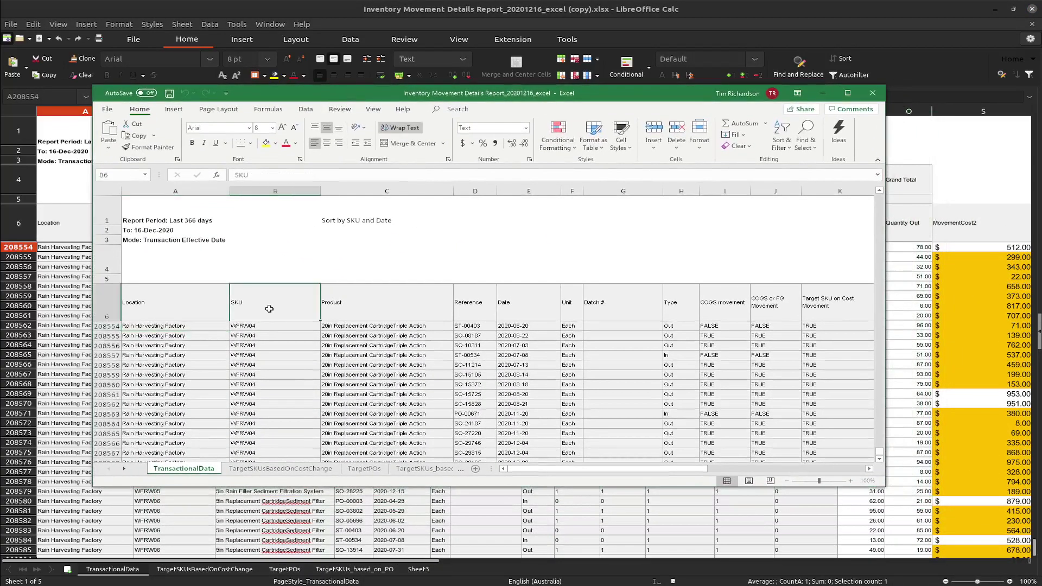
click(782, 136)
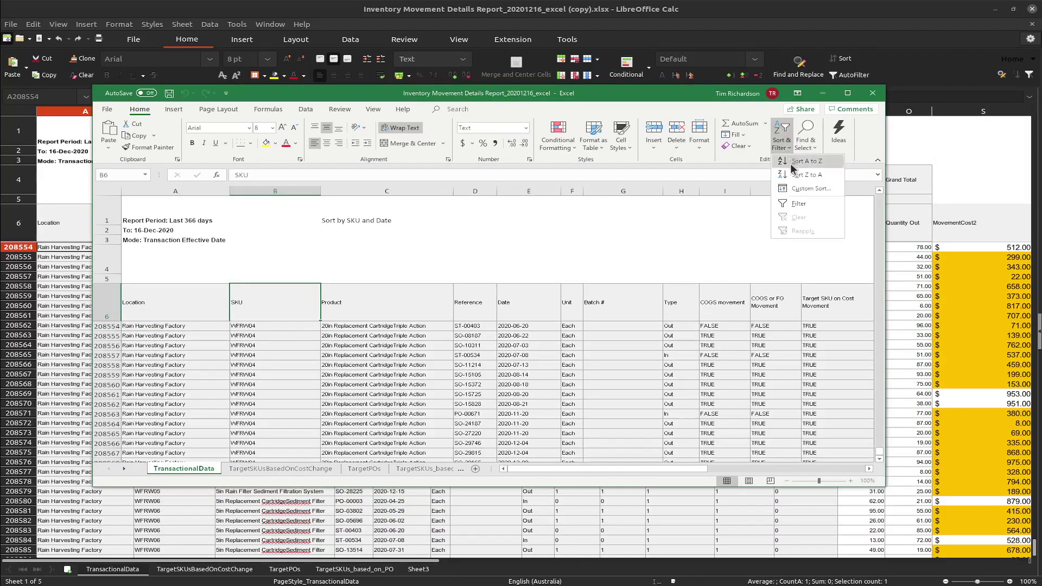
click(797, 204)
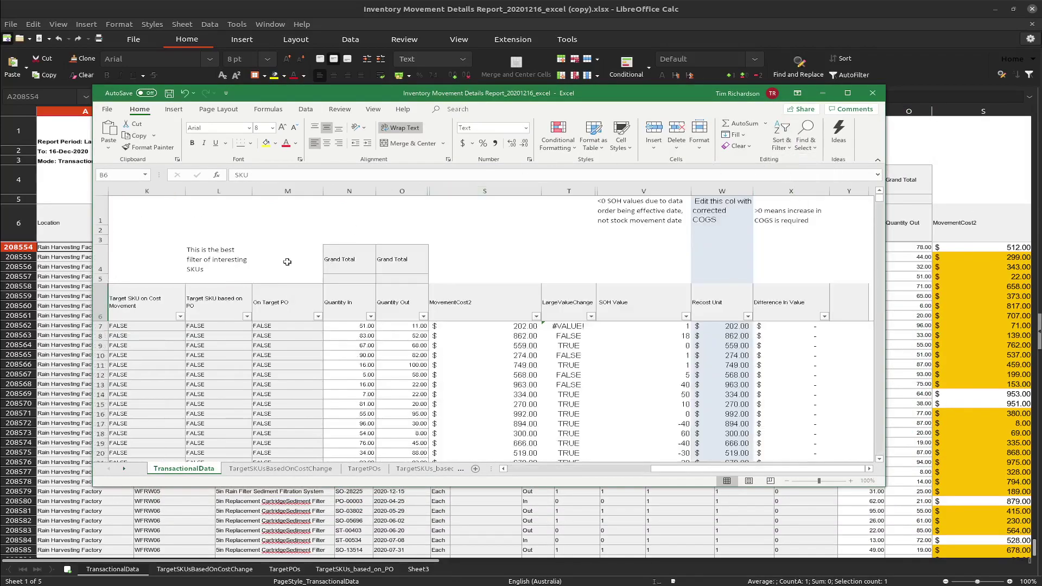
click(637, 467)
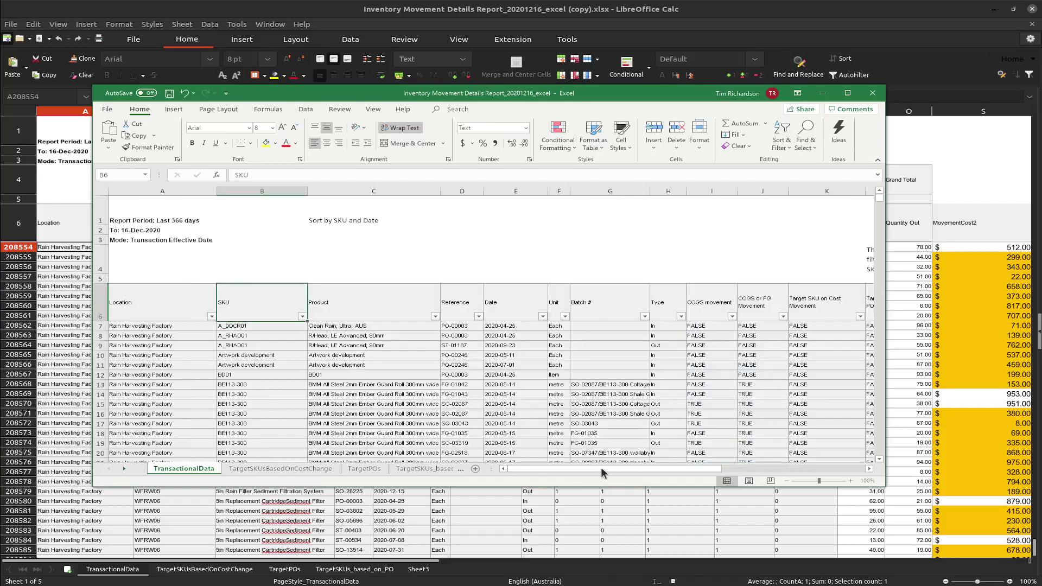
click(301, 315)
click(241, 408)
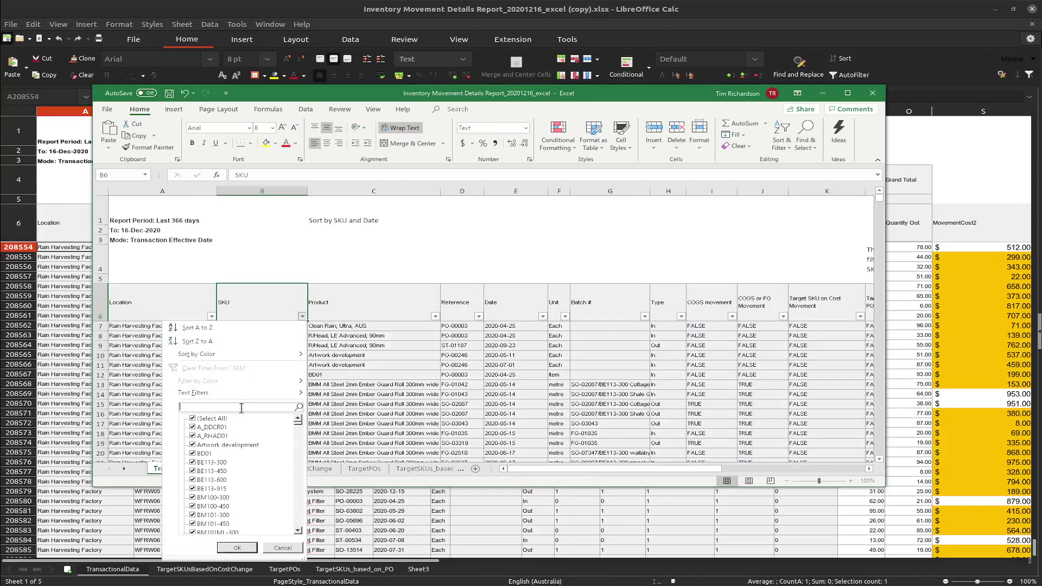
text(gen)
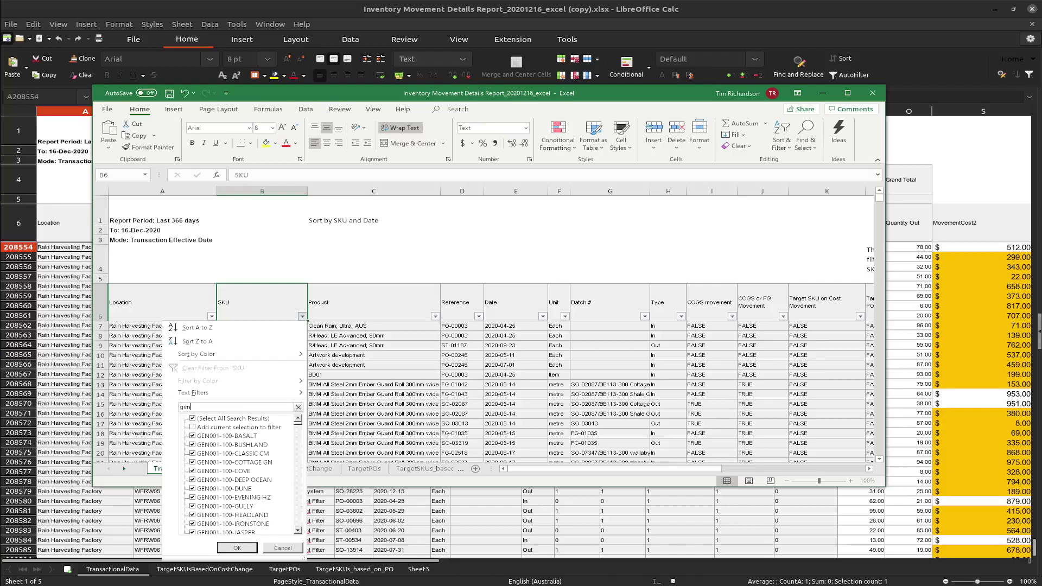
click(237, 548)
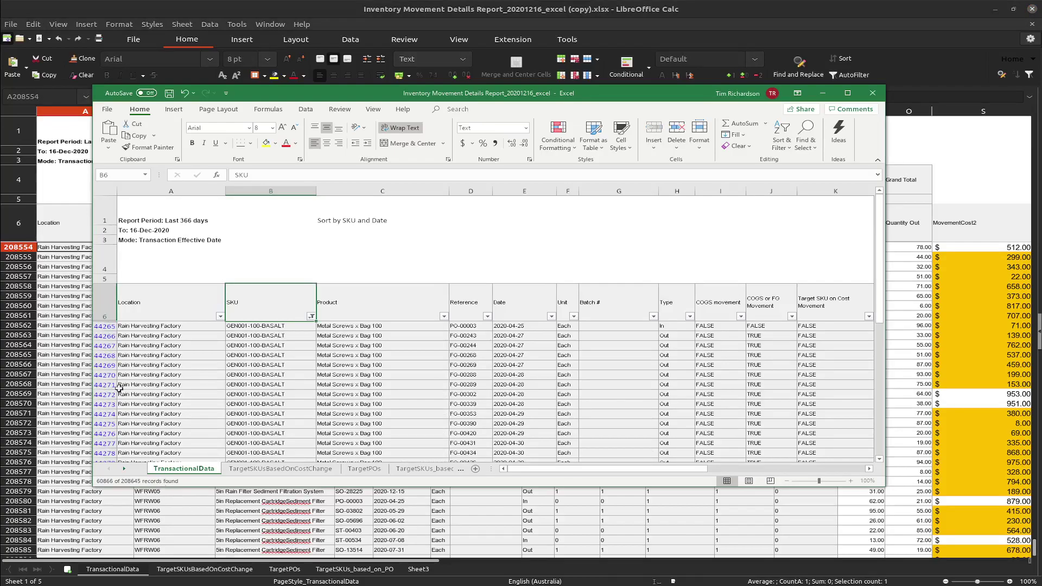
Select all filtered GEN rows in Excel, delete them, then undo the deletion
click(106, 326)
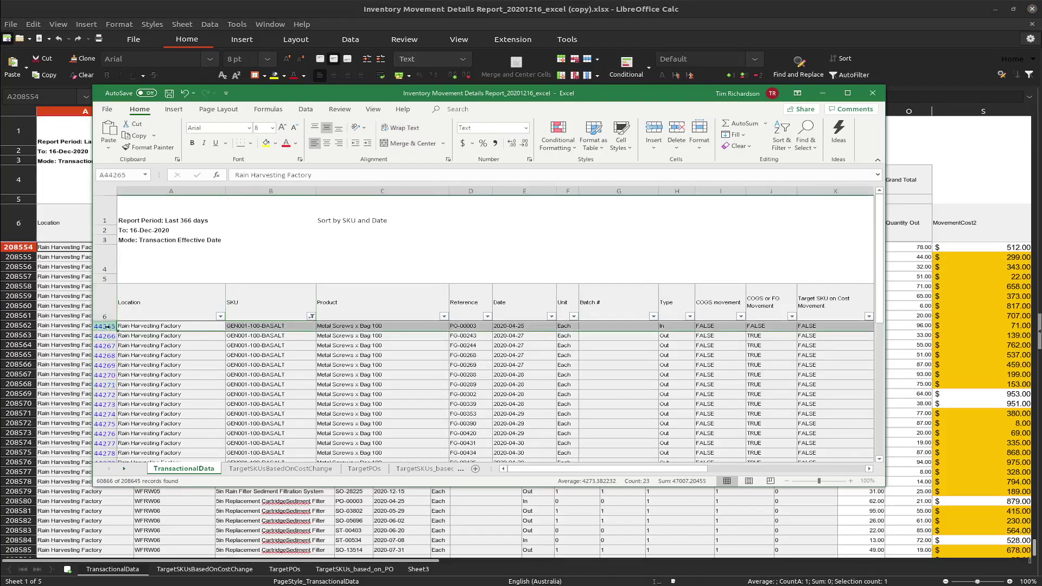
key(ctrl+shift+Down)
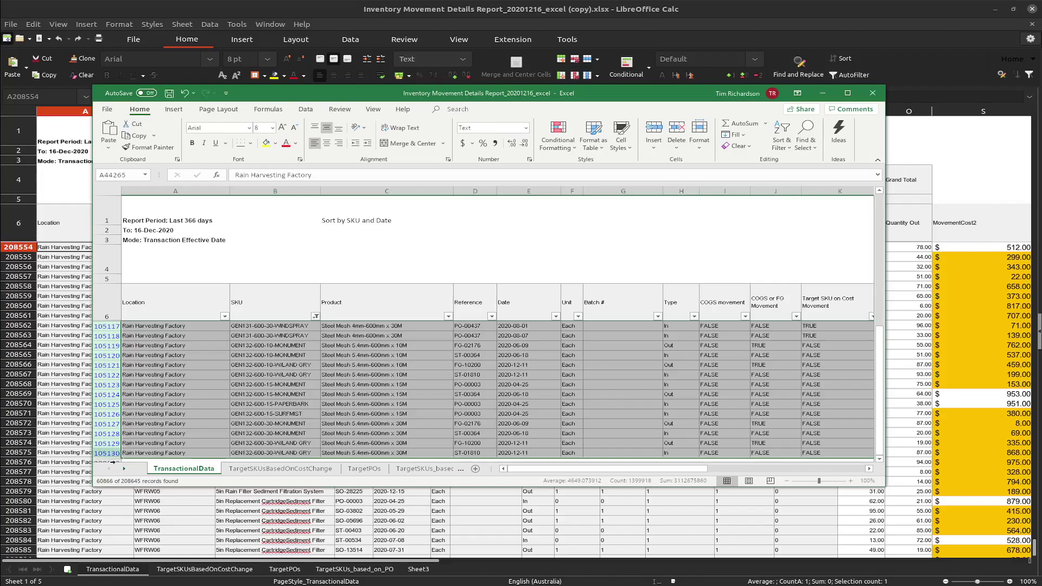
right_click(104, 397)
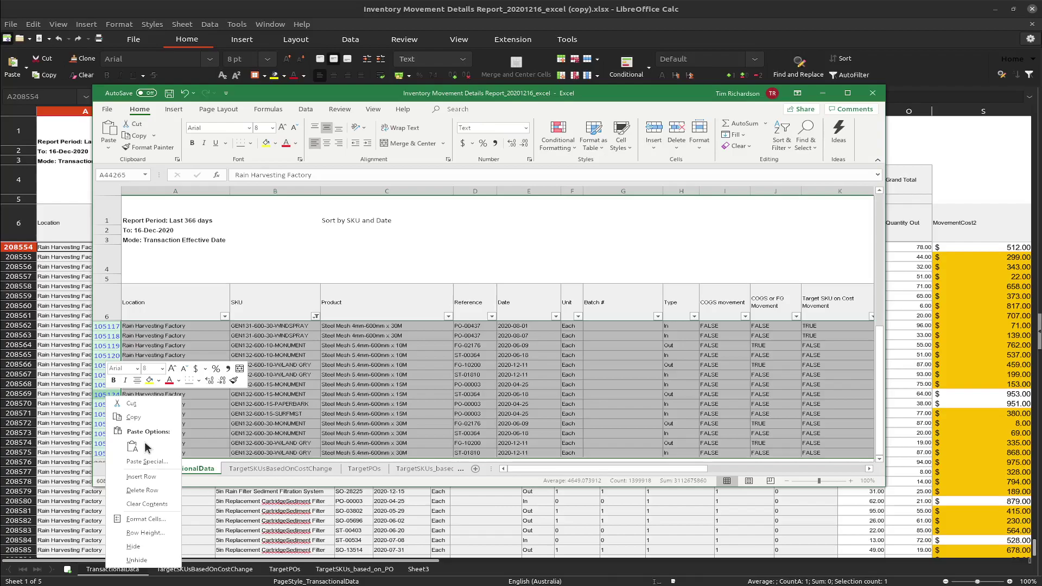
click(145, 491)
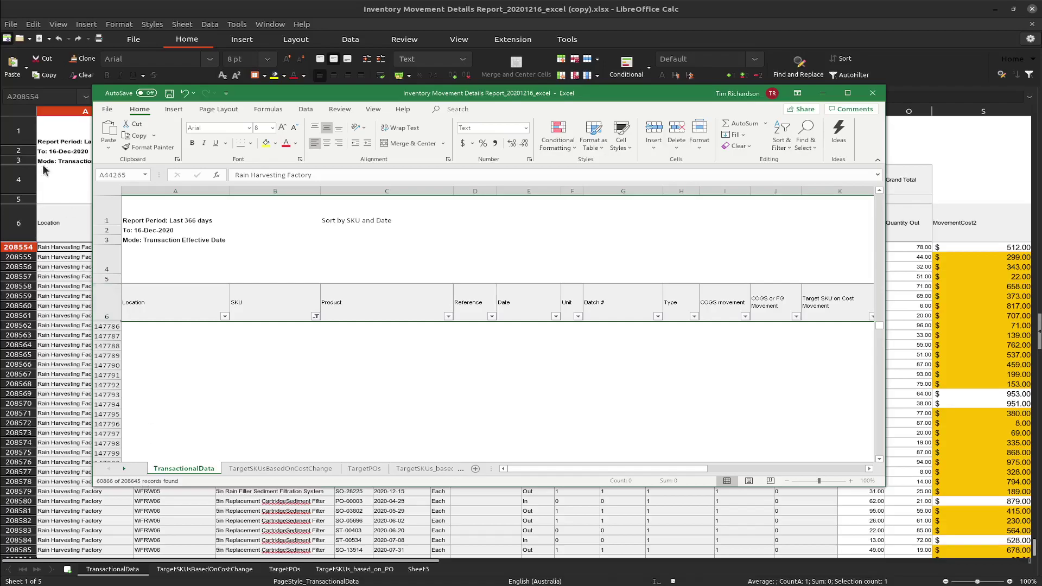
click(185, 96)
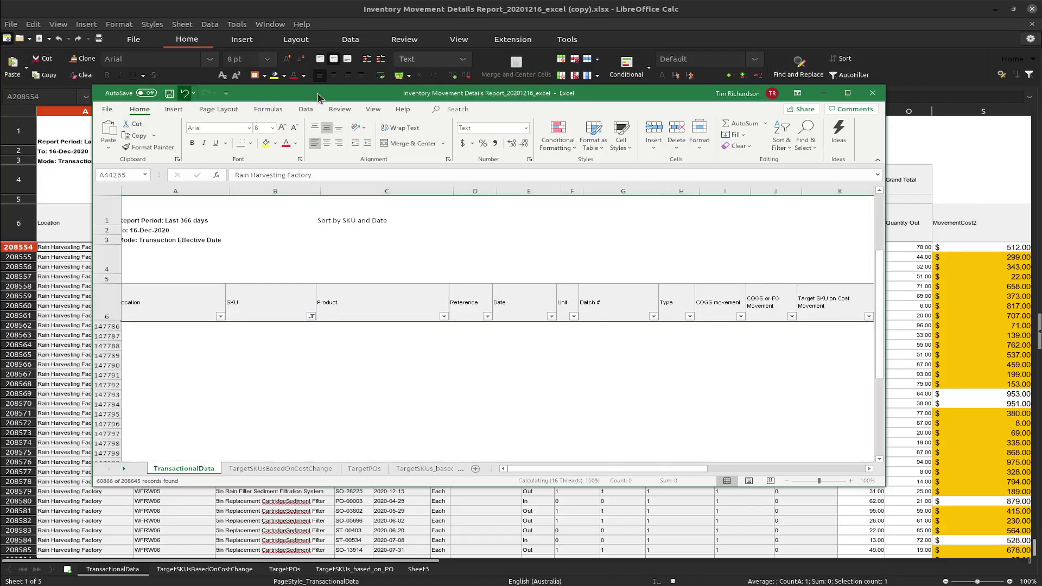
Move Excel aside, enable AutoFilter at B6 in Calc and filter SKUs containing 'gen'
drag(318, 94, 1041, 257)
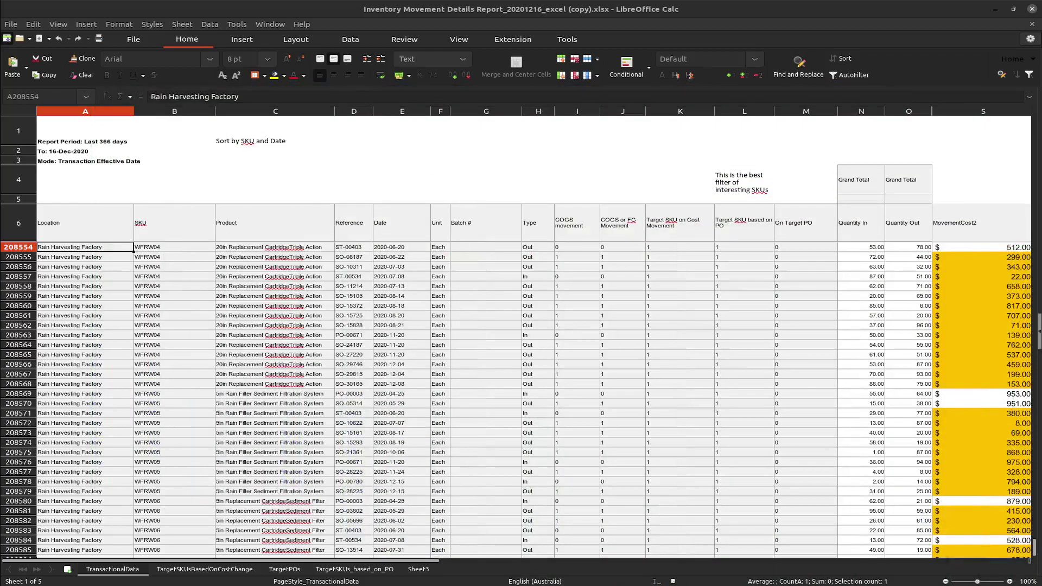
click(176, 226)
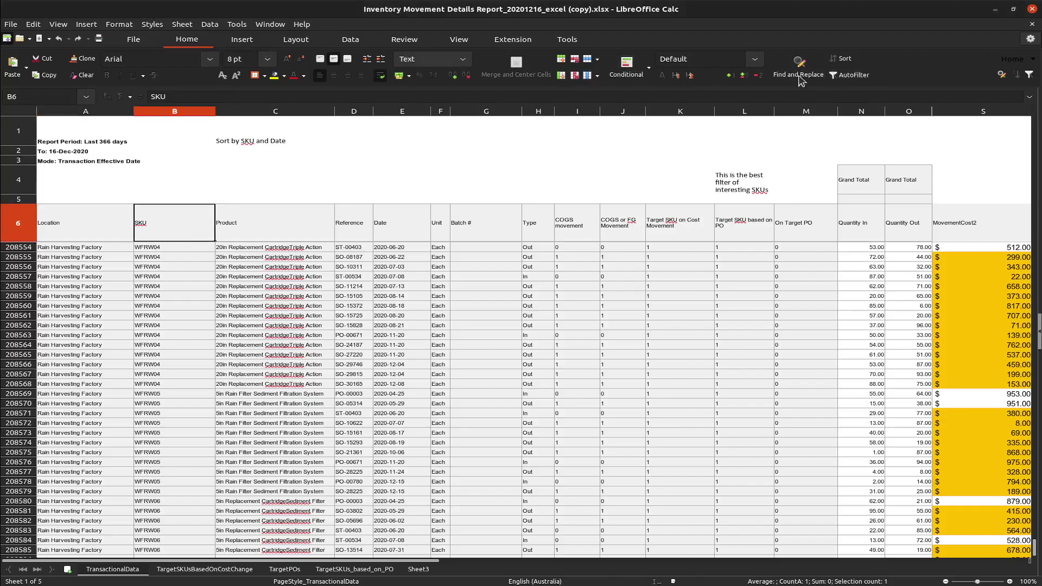
click(849, 75)
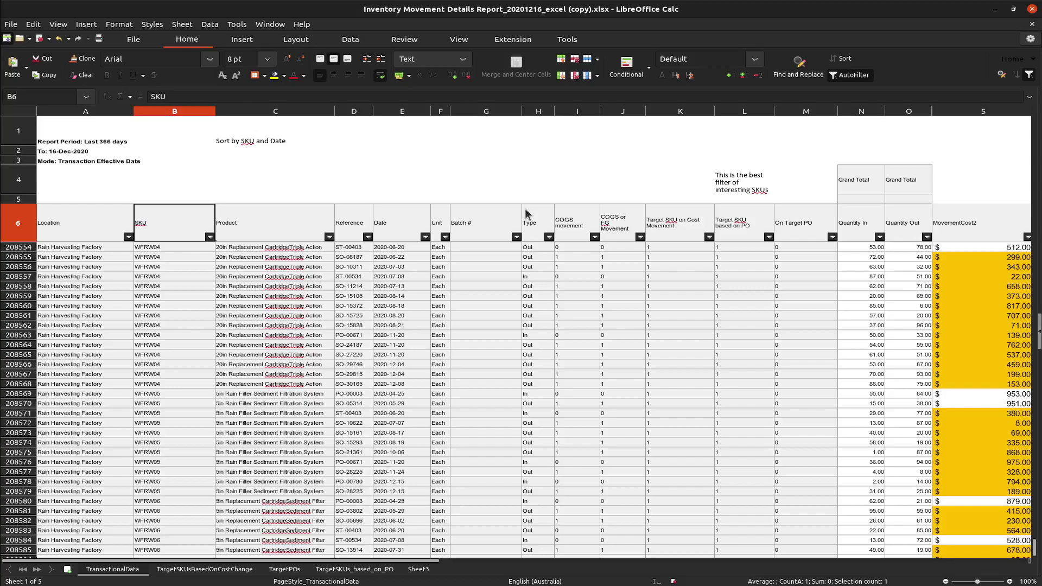
click(210, 238)
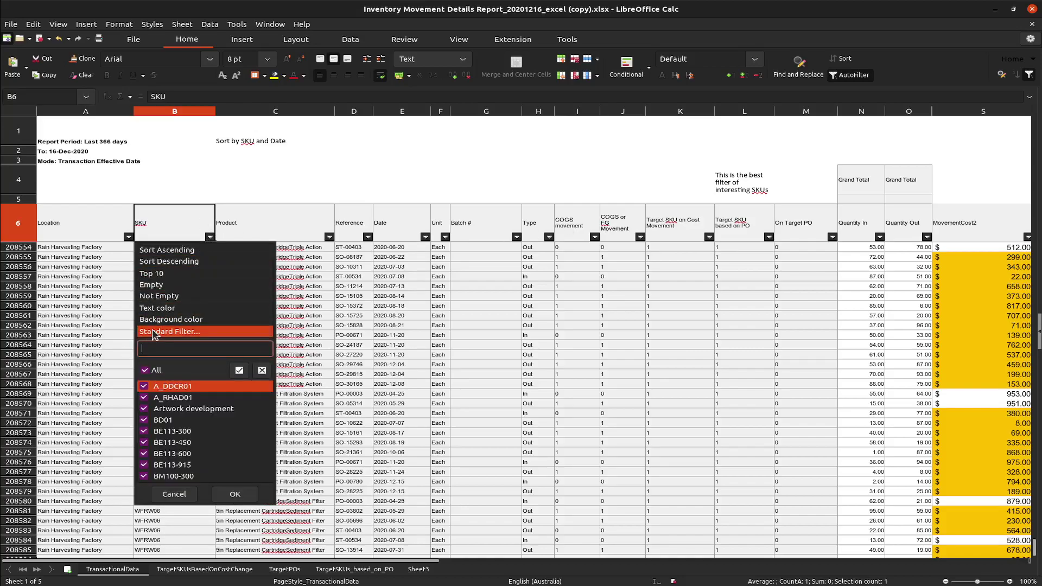
text(gen)
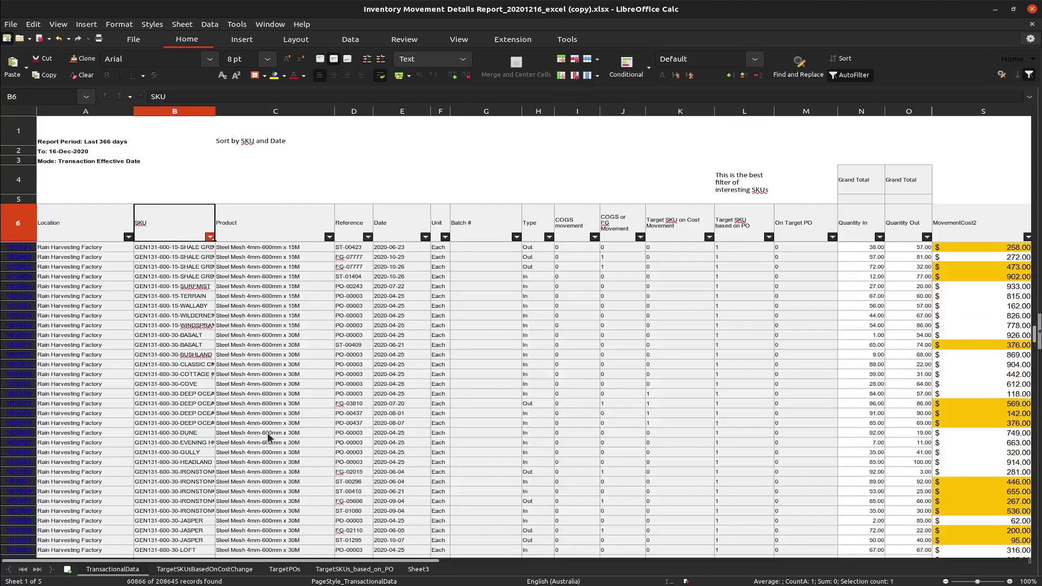
key(ctrl+Up)
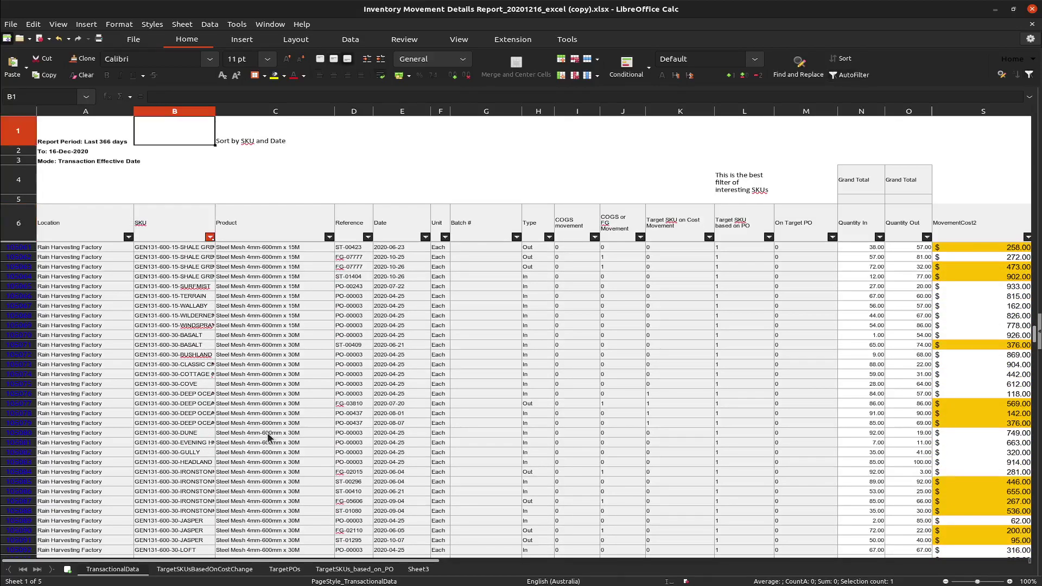
click(56, 296)
Select the filtered rows from row 44265 down to the last row, 105130
scroll(985, 320, up, 1)
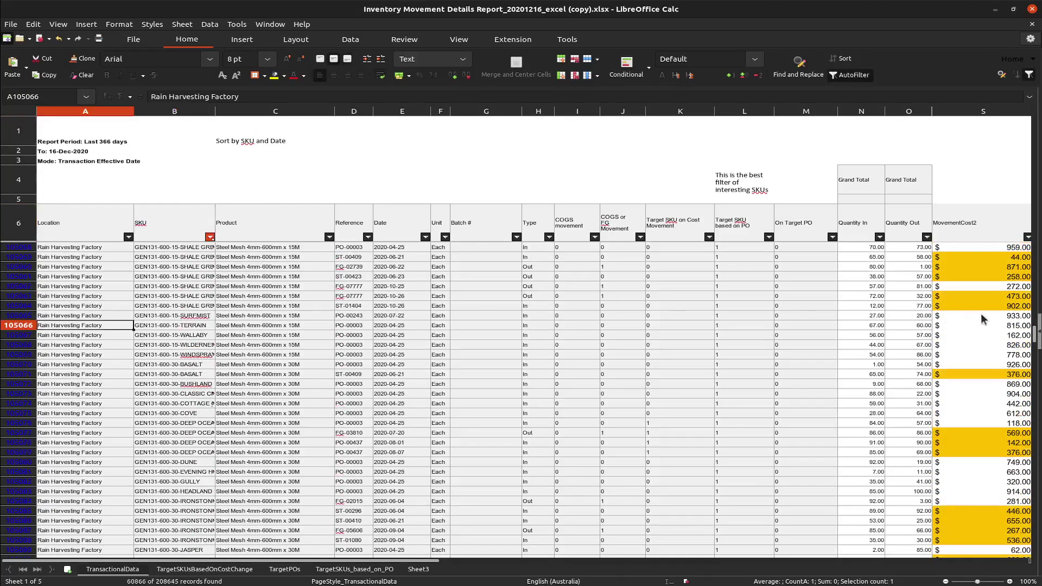
drag(1038, 337, 1031, 163)
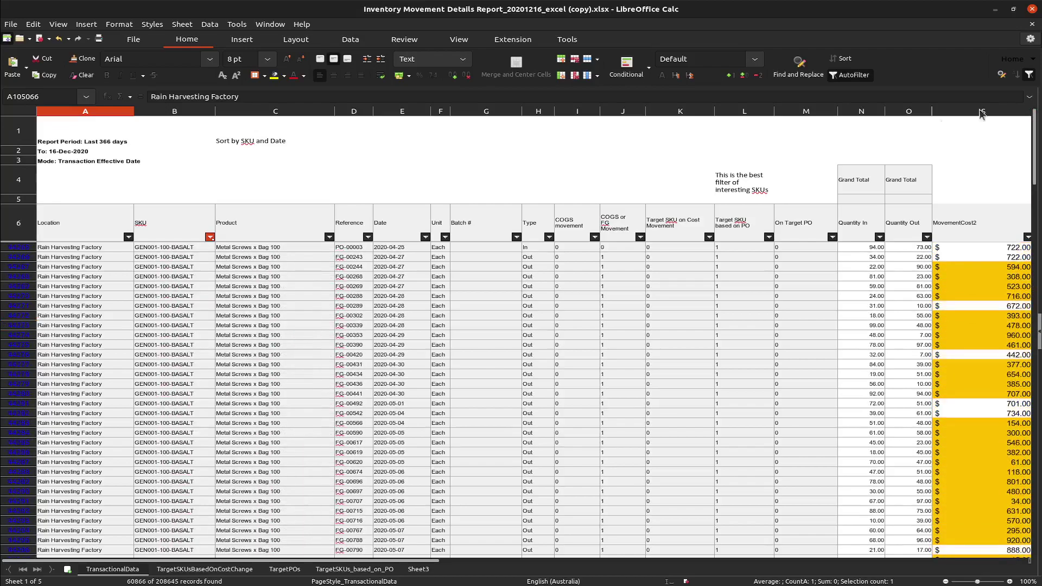
click(21, 248)
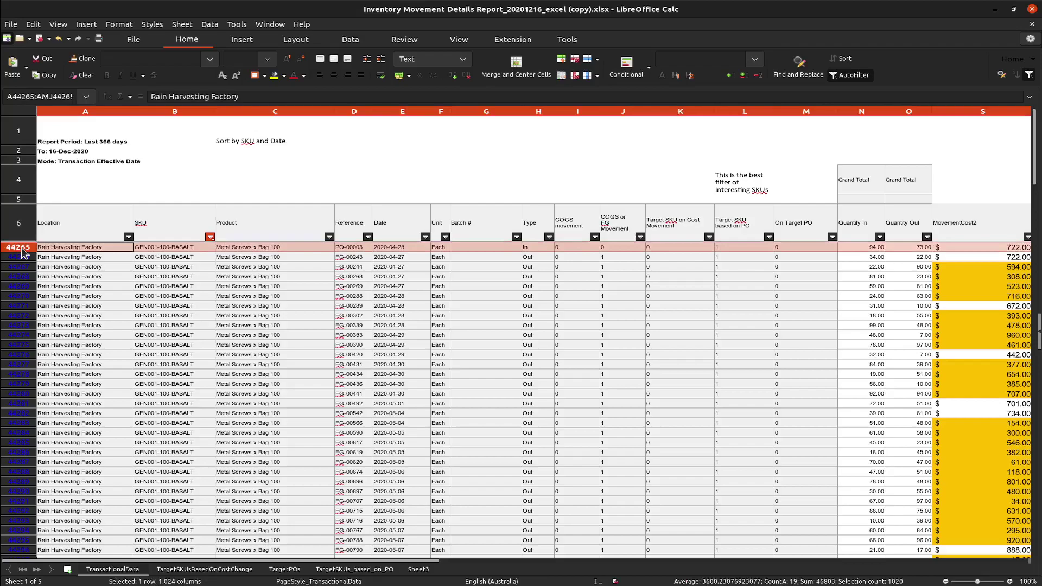
key(ctrl+shift+Down)
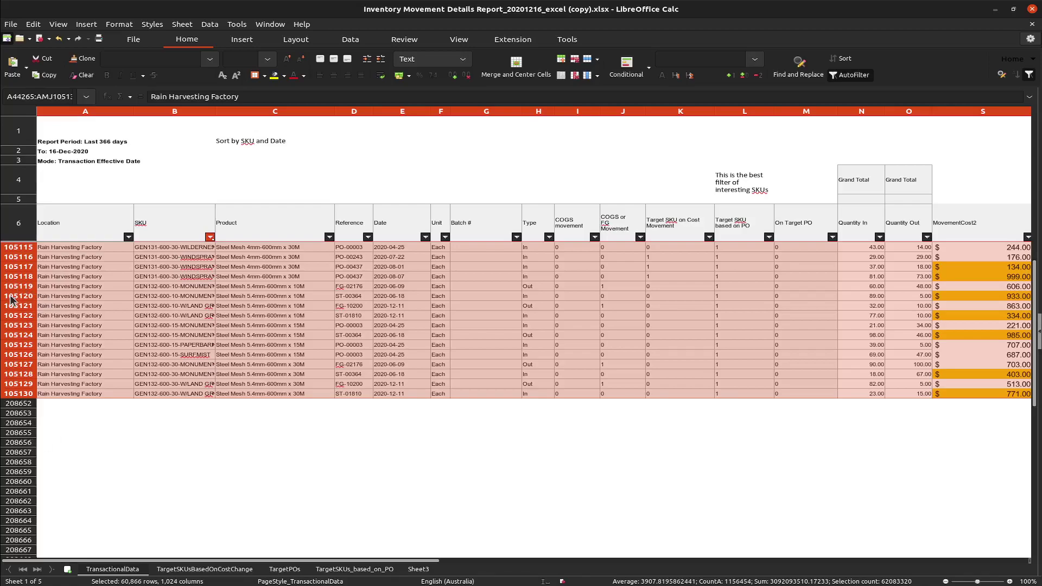
Delete the 60,866 selected gen-SKU rows from the row header menu
right_click(12, 299)
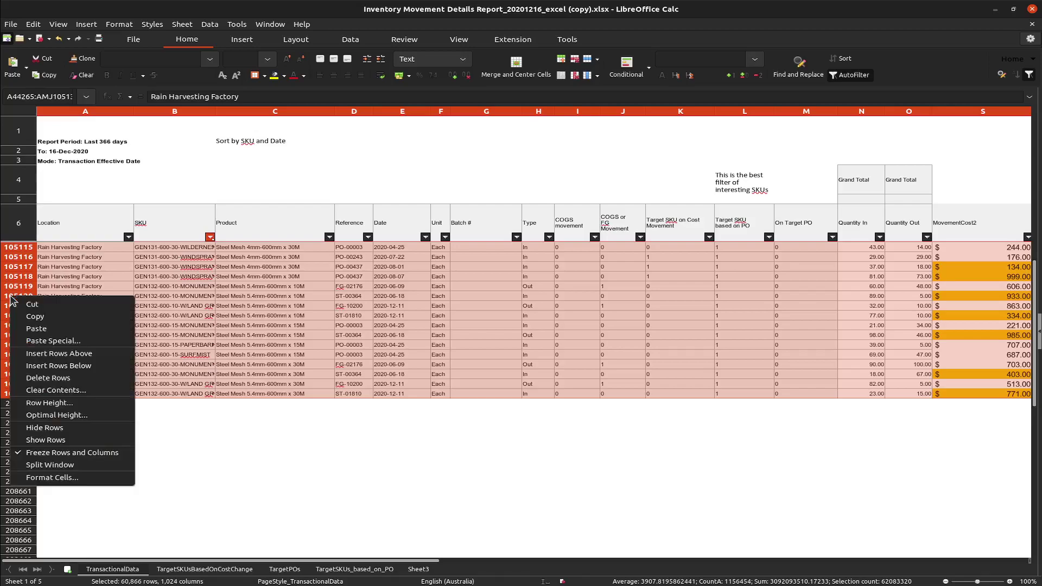
click(67, 379)
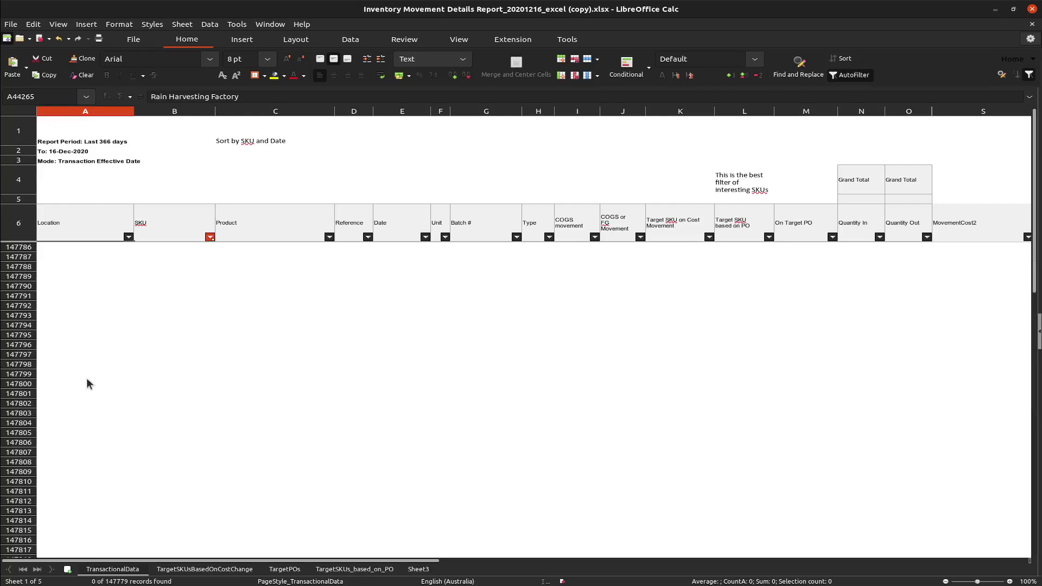
click(210, 238)
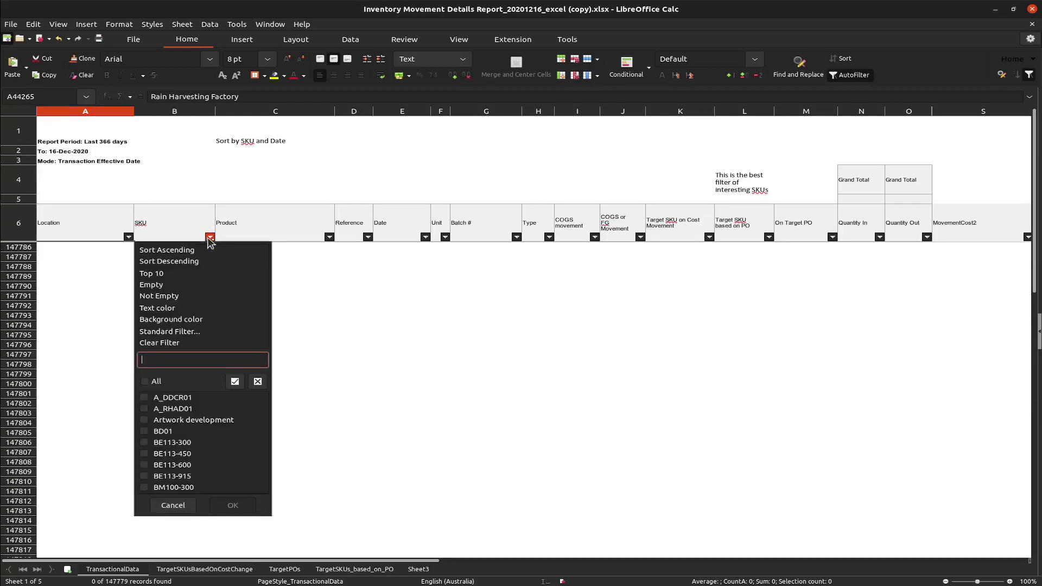
click(116, 287)
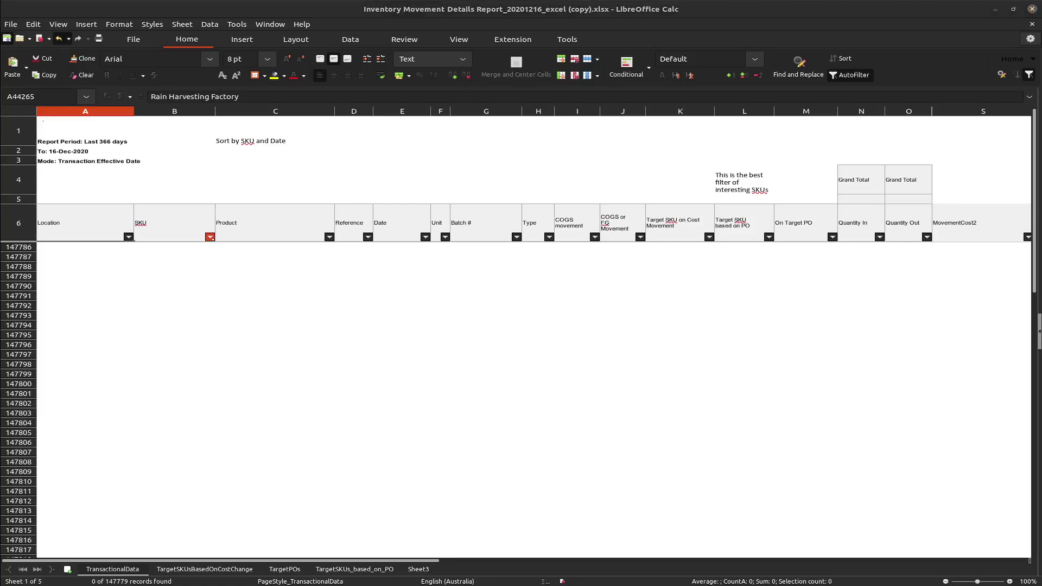
Restore the deleted rows and re-toggle AutoFilter, answering the column-header prompt
key(ctrl+shift+End)
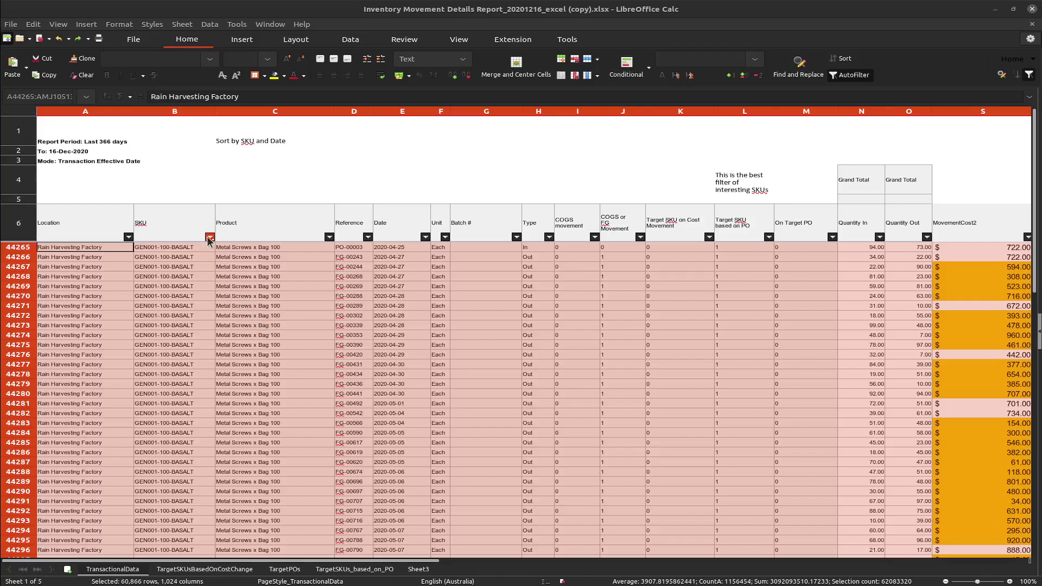
click(850, 75)
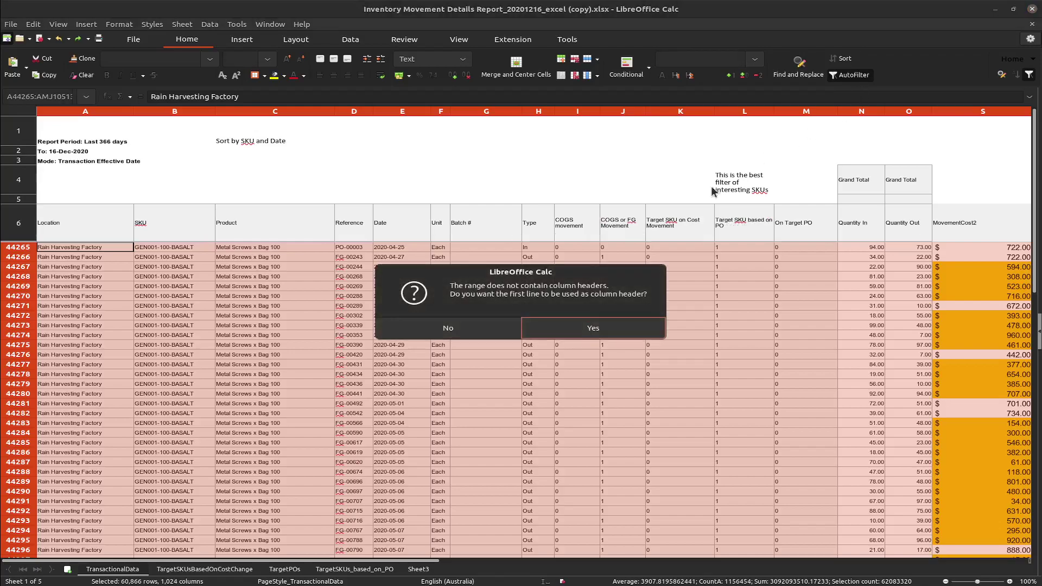
click(488, 330)
click(211, 248)
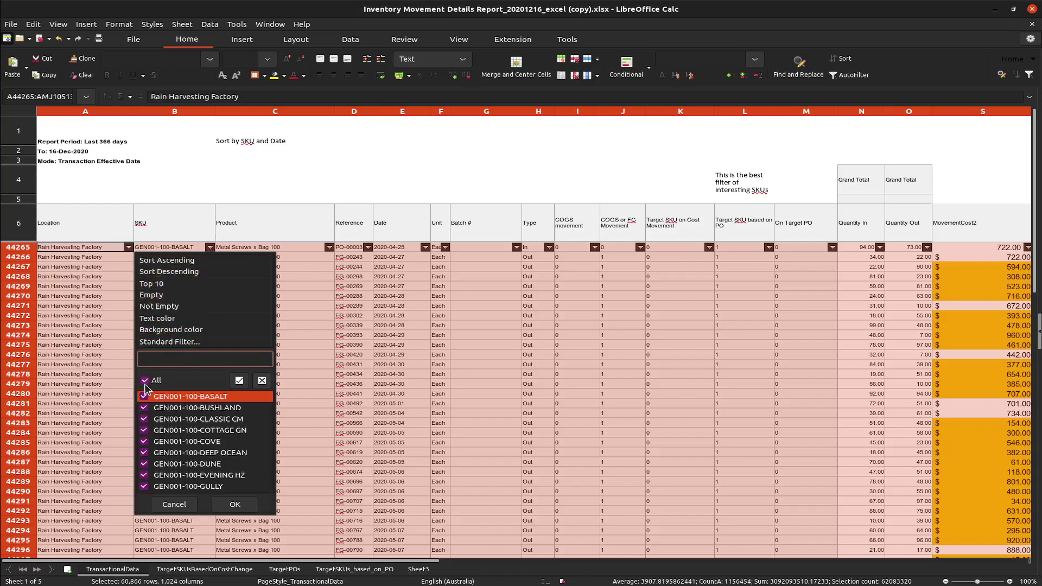
click(200, 506)
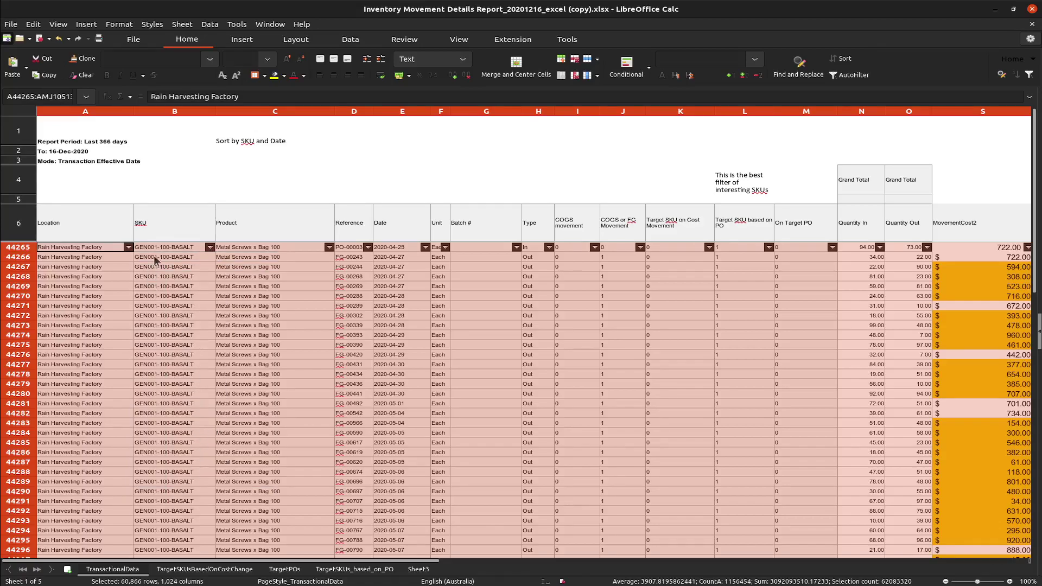
Toggle AutoFilter once more, then select A44265 and switch filtering off entirely
click(854, 77)
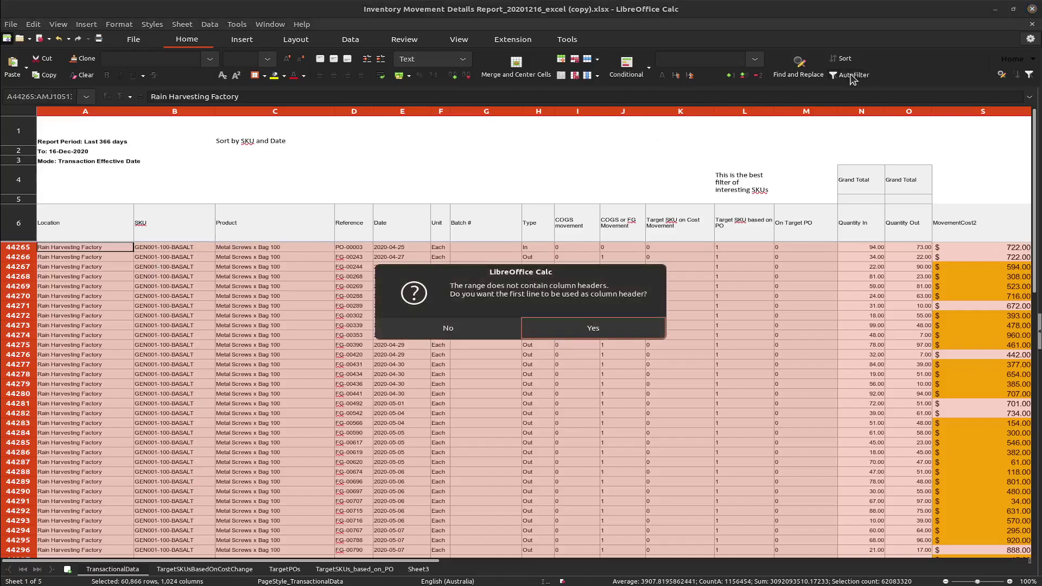
click(483, 327)
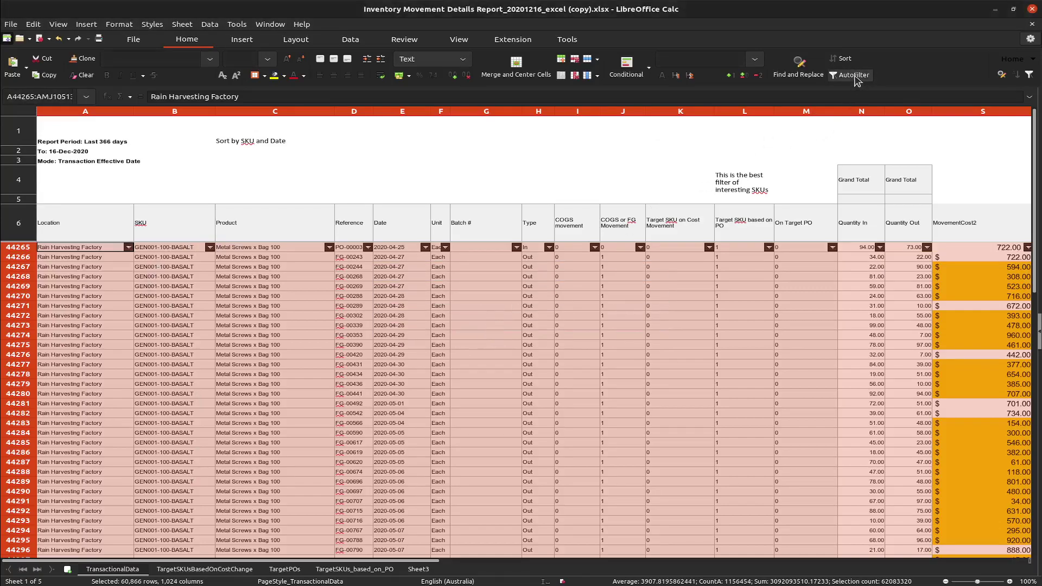
click(210, 248)
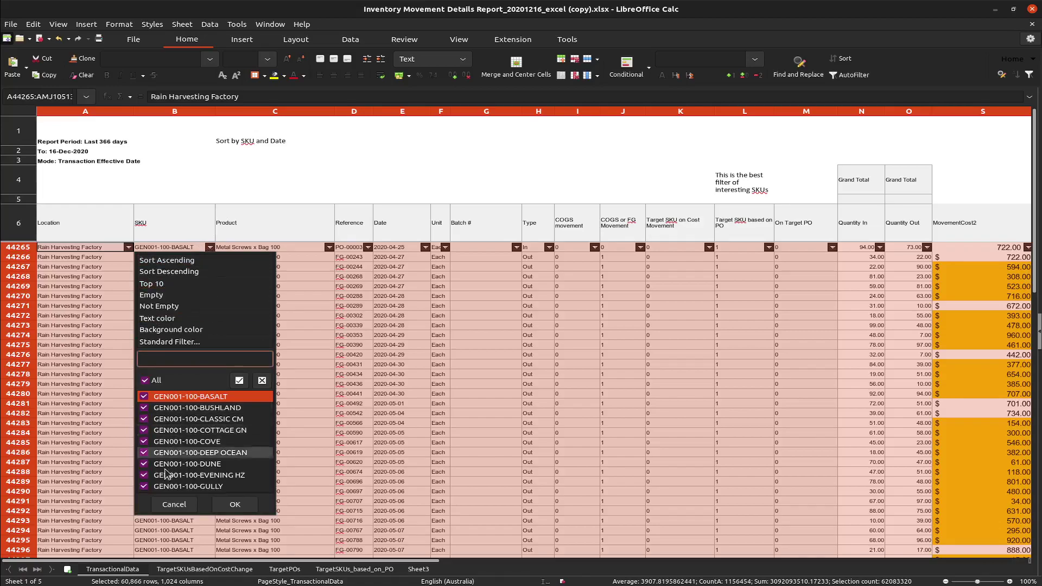
click(174, 504)
click(162, 336)
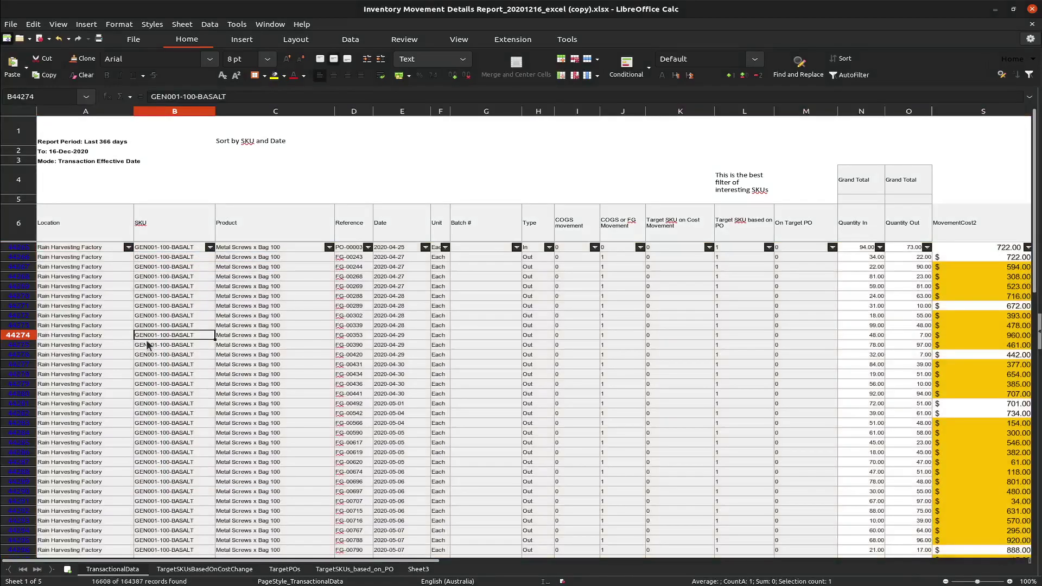
click(94, 249)
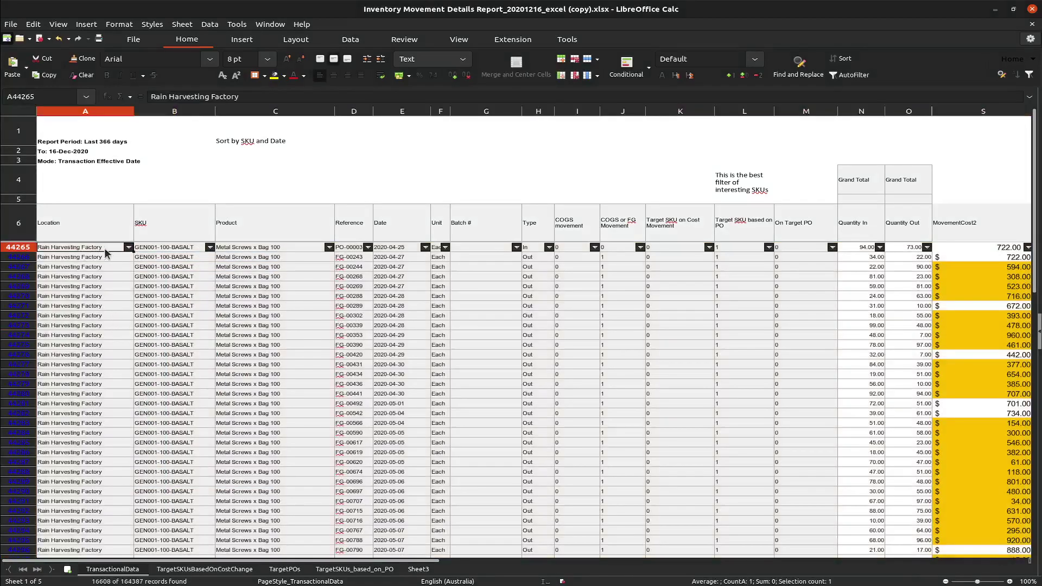
click(848, 75)
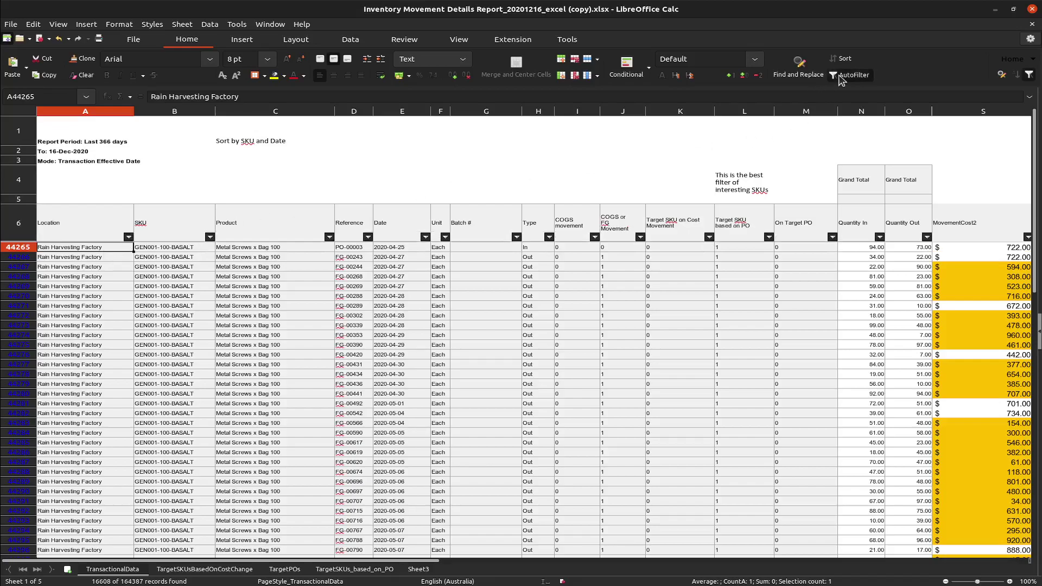
click(844, 75)
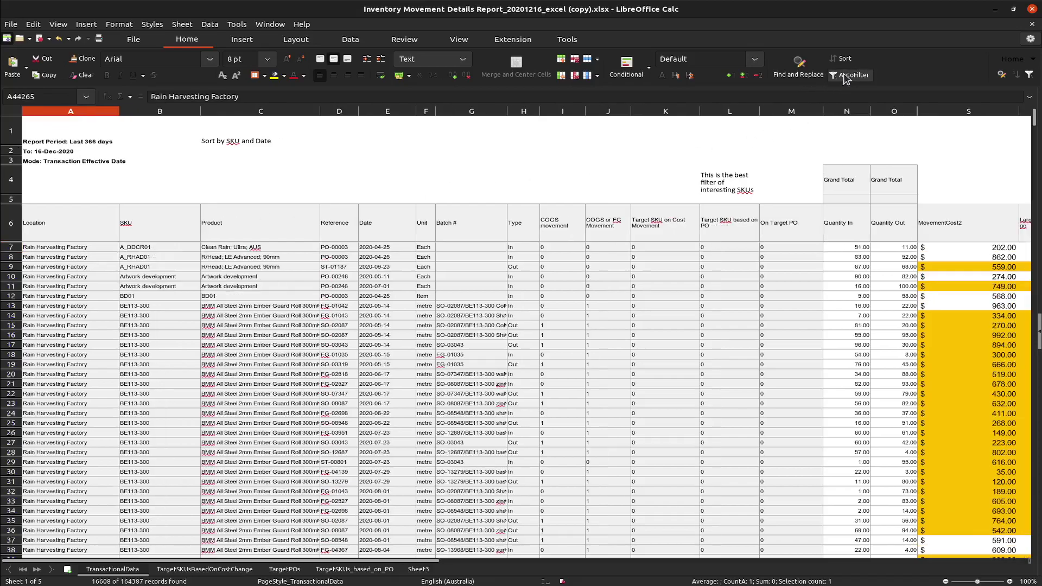
Select the Date header E6 and turn AutoFilter back on for header row 6
click(614, 248)
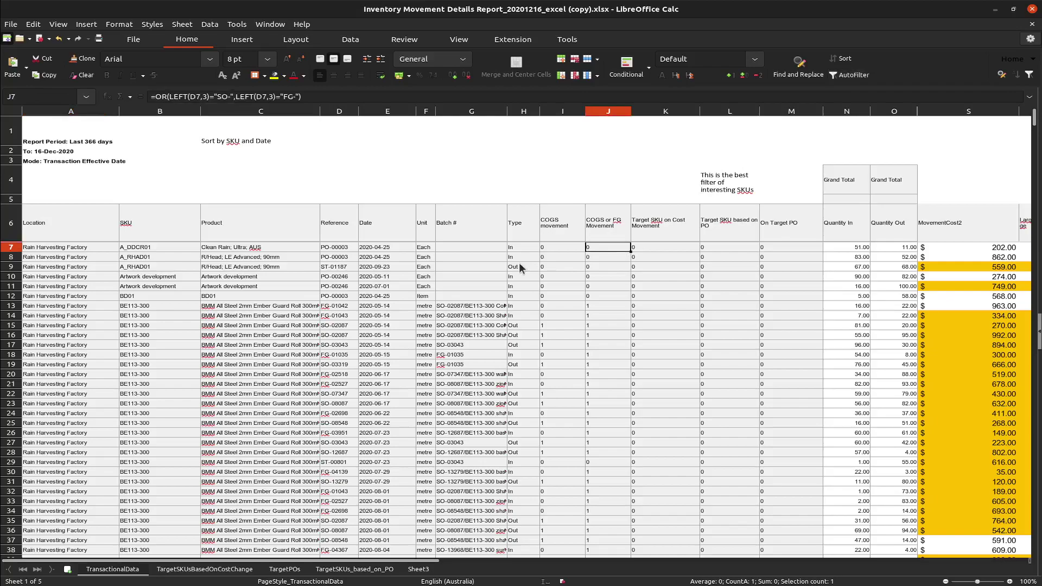
key(Left)
key(Left)
key(Left)
key(Left)
key(Left)
key(Left)
key(Left)
key(Left)
key(Left)
key(Up)
key(Up)
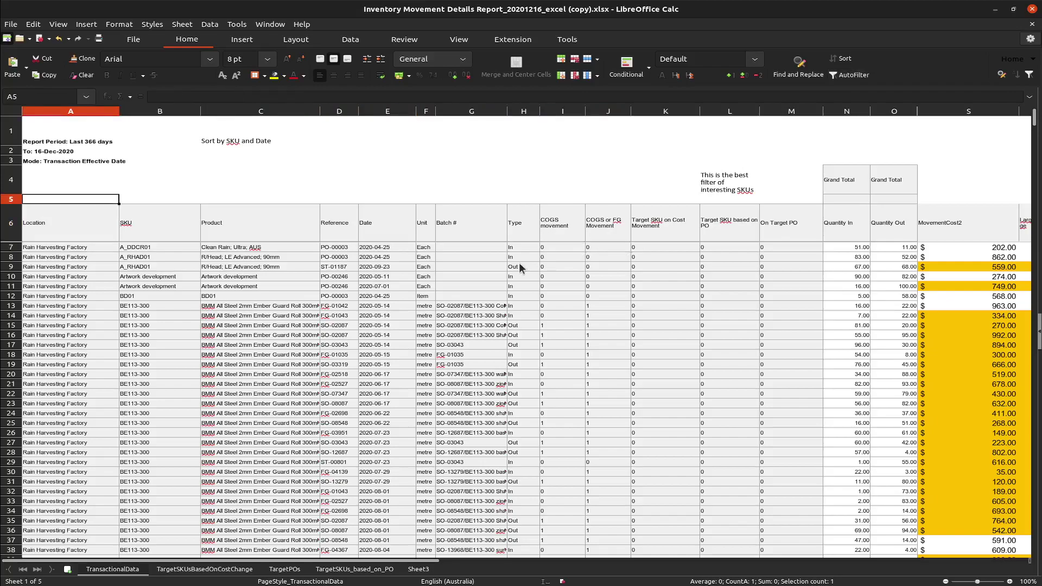
key(Down)
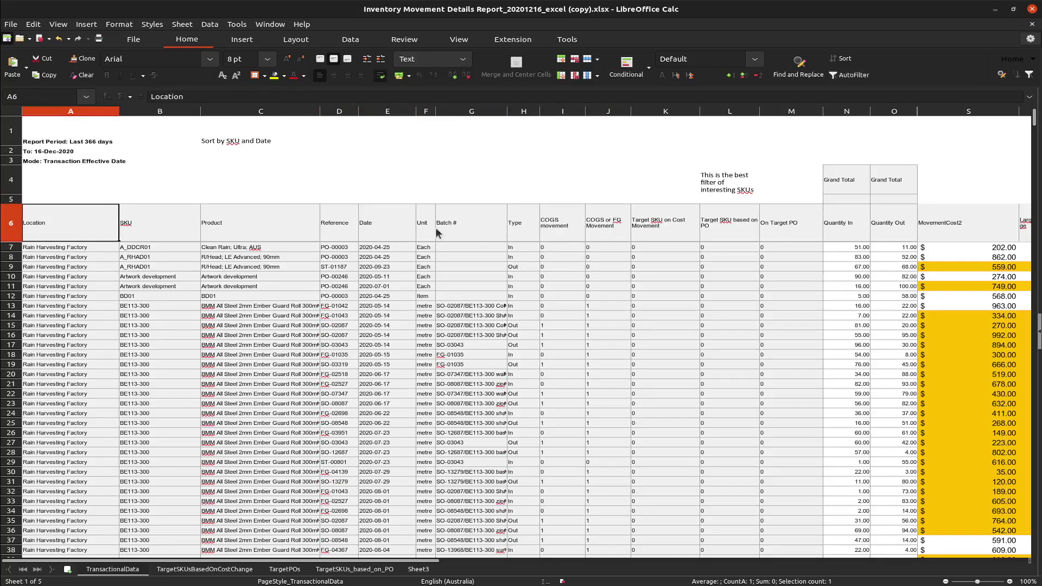
click(382, 228)
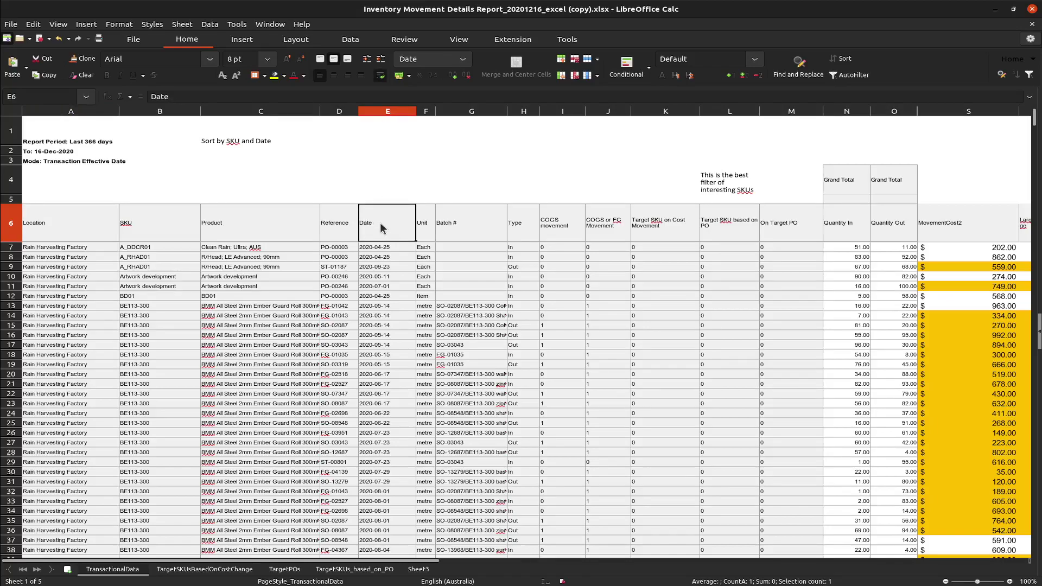
key(ctrl+shift+Down)
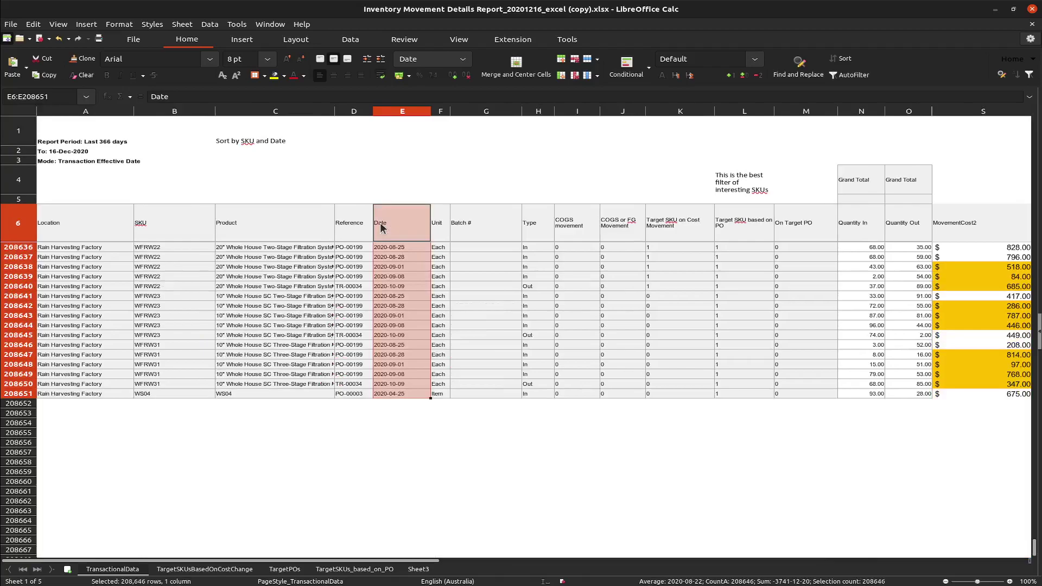
click(409, 228)
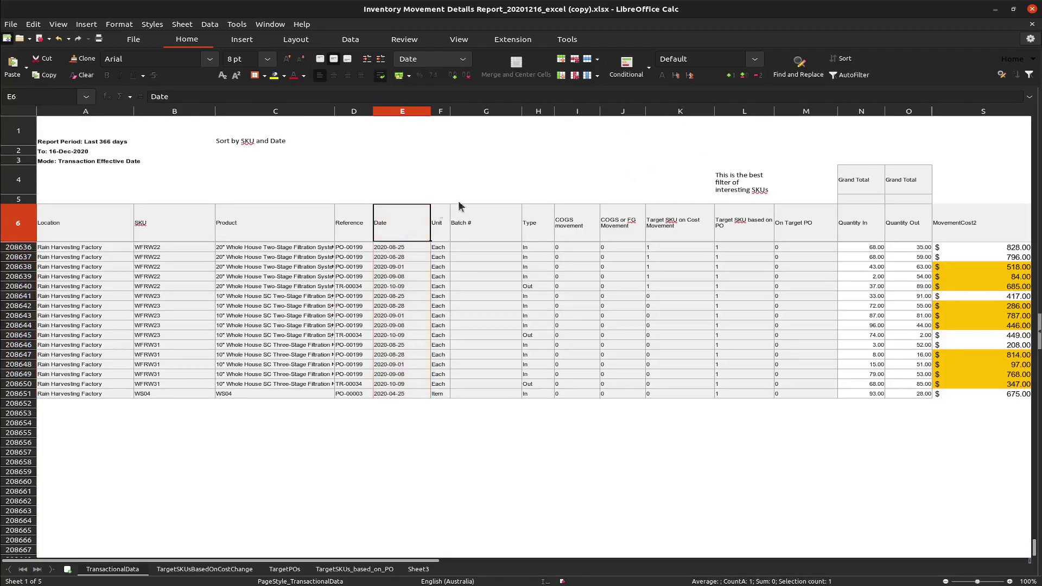
click(848, 74)
Insert an entire blank column at the Date column E
right_click(400, 225)
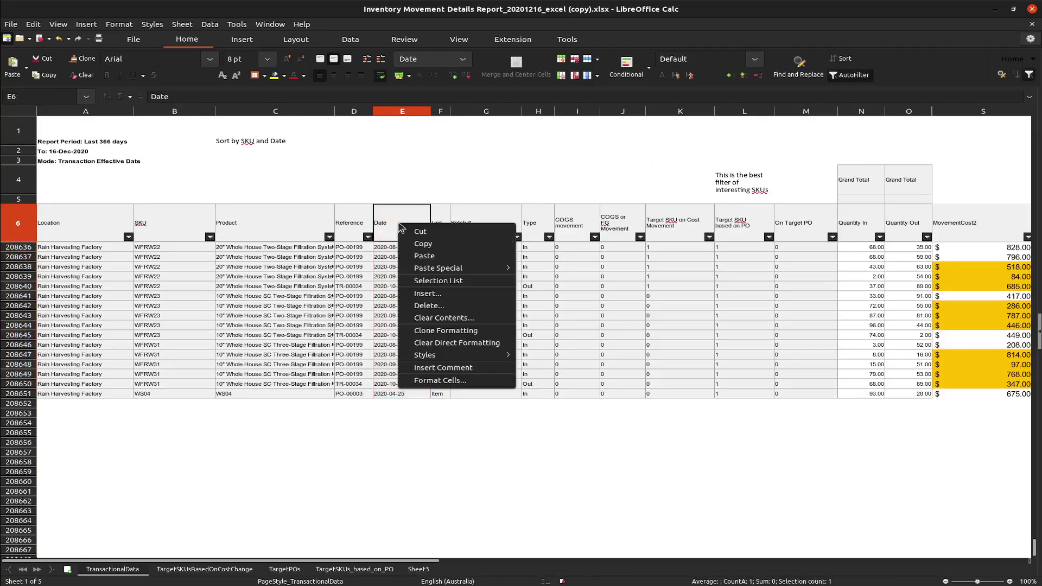
click(425, 292)
click(497, 335)
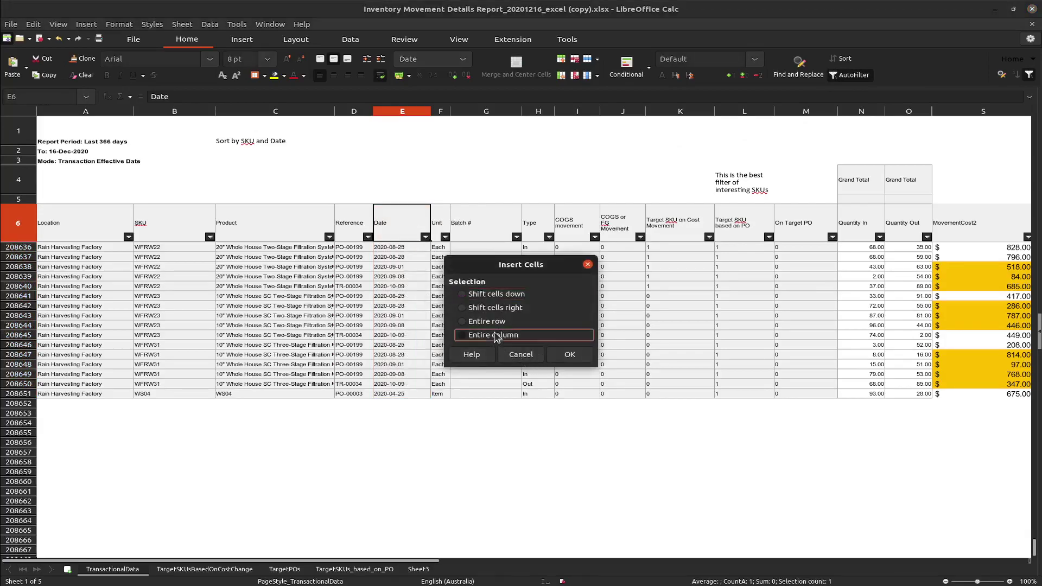
click(570, 355)
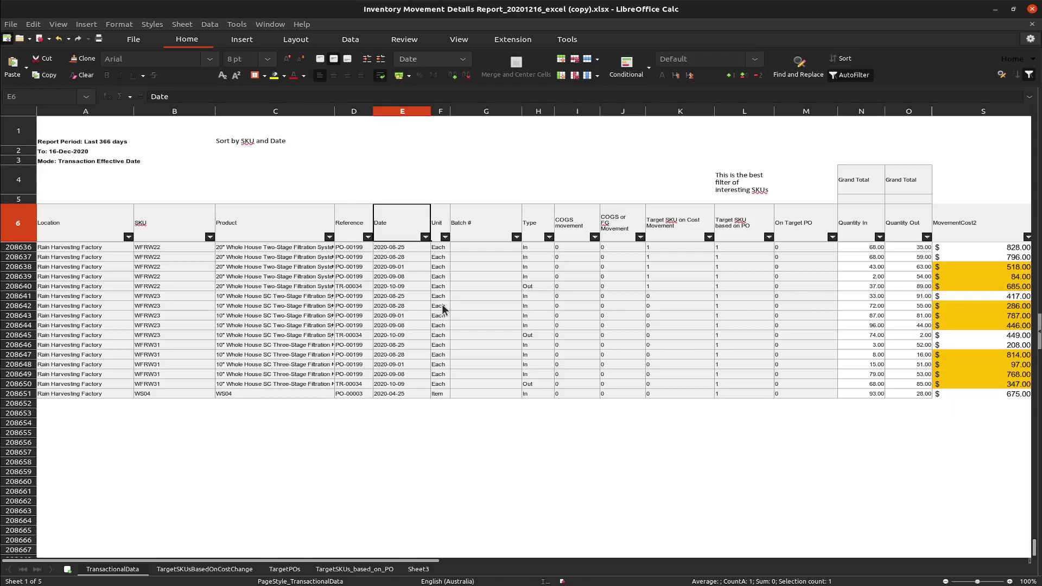
Clear the SKU filter in Excel so every row shows again
key(ctrl+z)
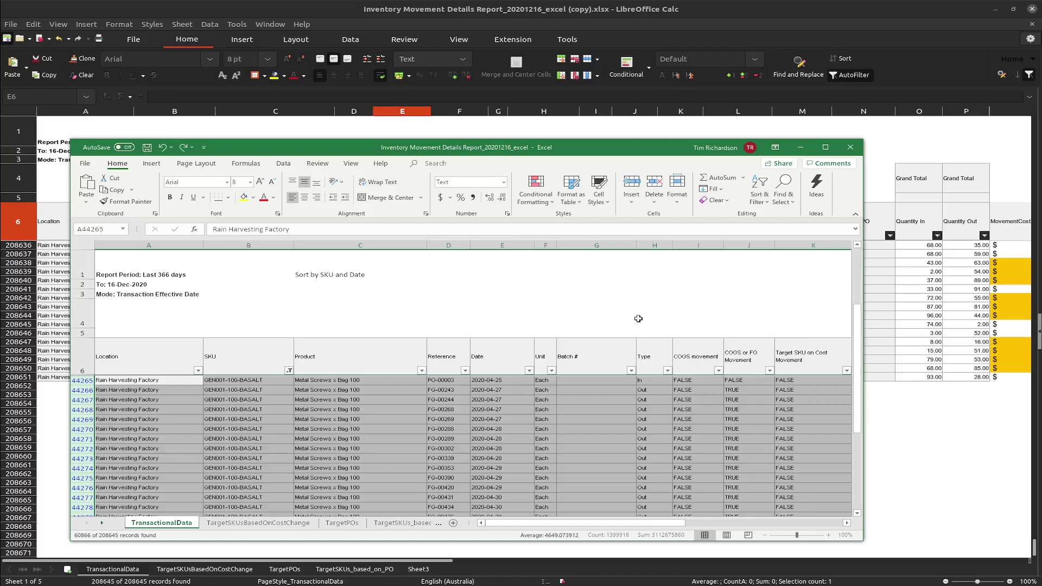
click(288, 370)
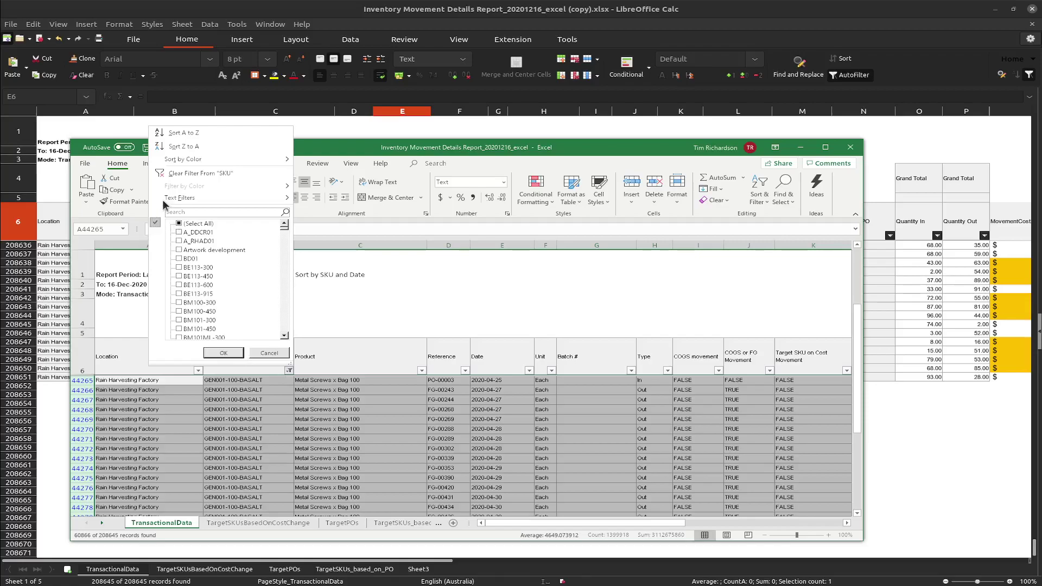
click(185, 172)
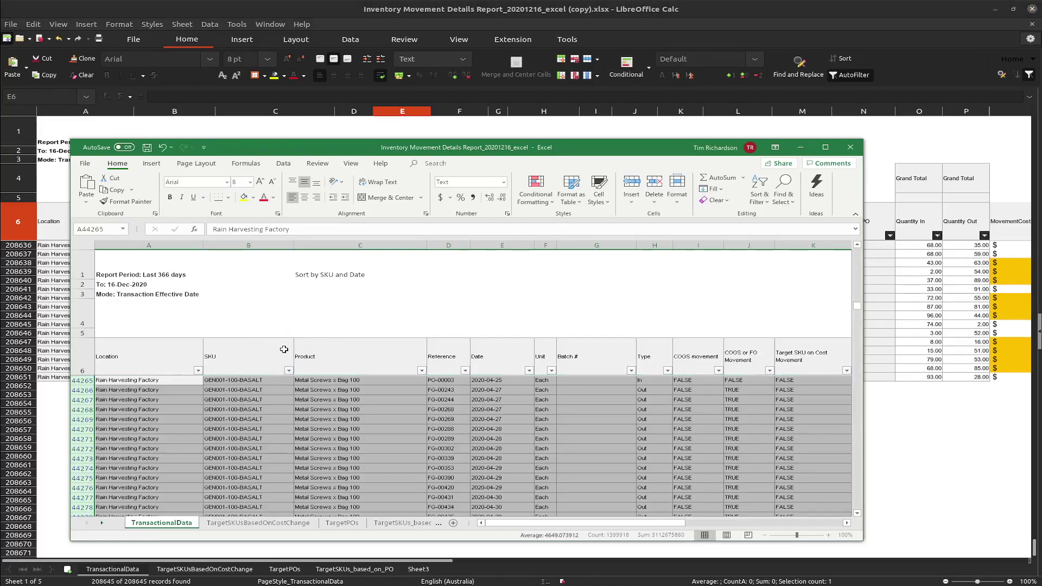
click(284, 350)
scroll(231, 407, up, 12)
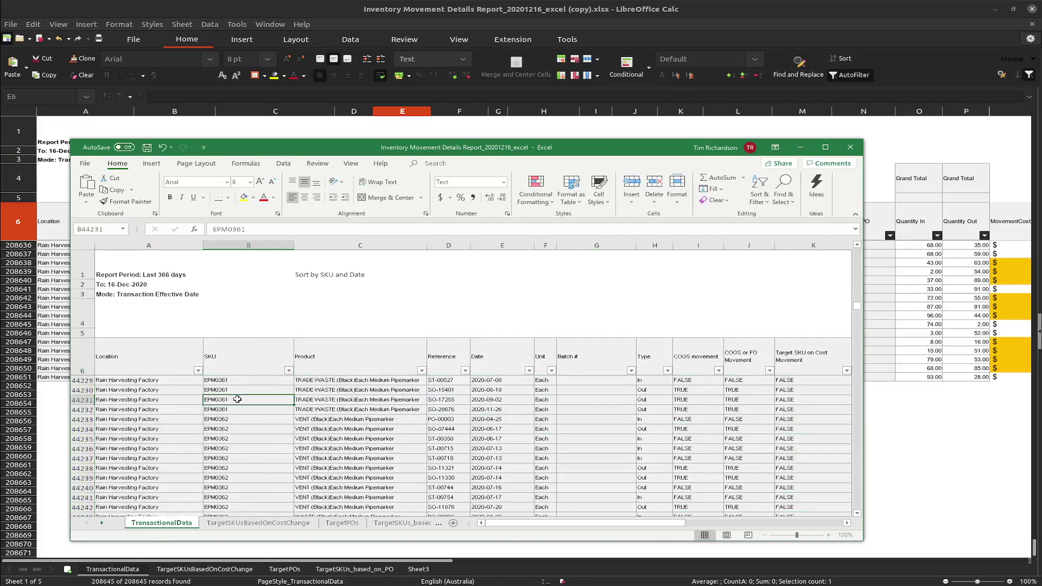
Insert an entire empty column before the Date header in E6
right_click(498, 356)
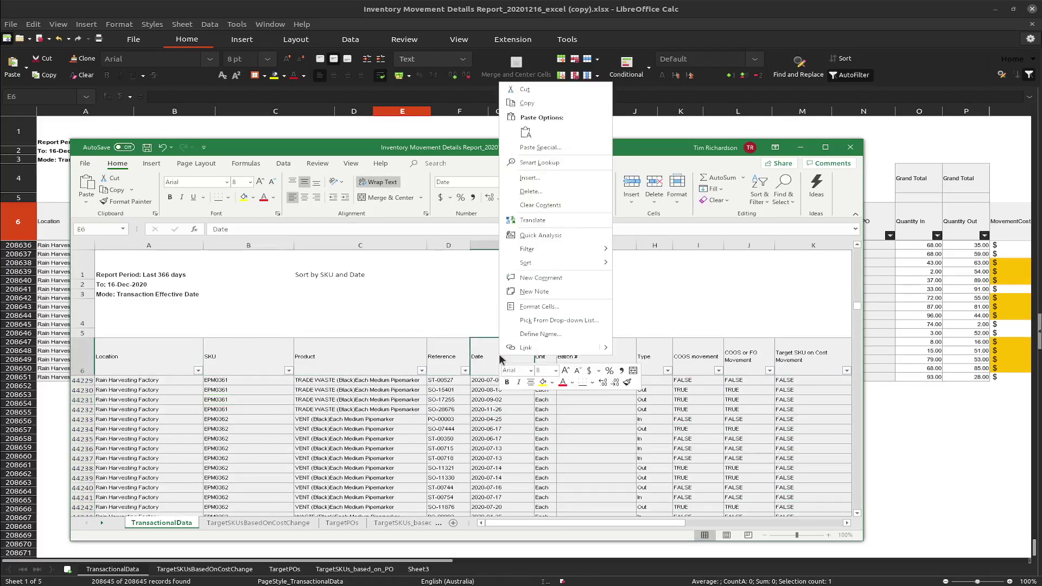
click(530, 177)
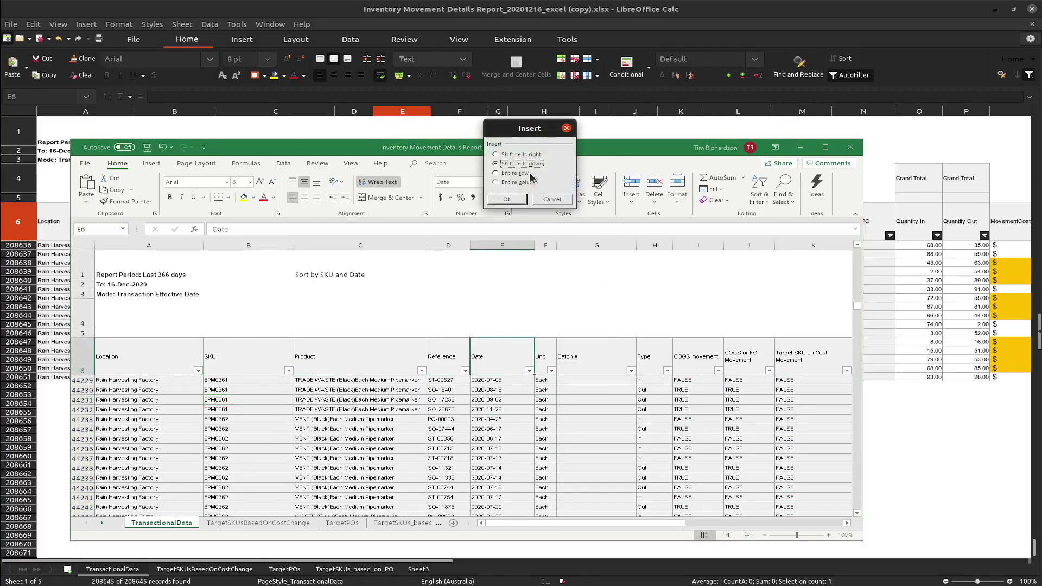
click(521, 184)
click(512, 200)
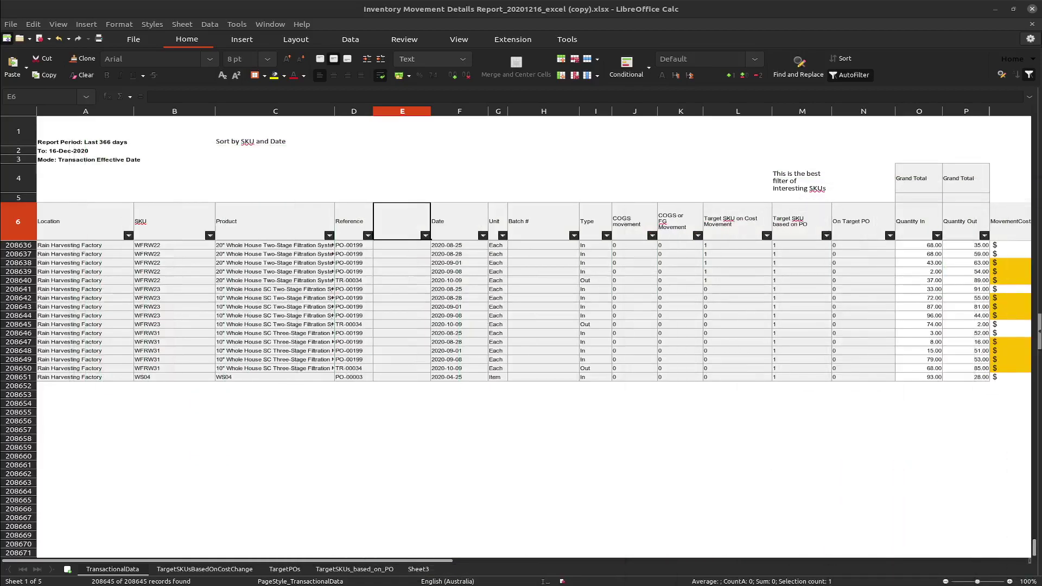
Enter the formula =J7+1 in cell E7 of the new column
scroll(402, 309, up, 5)
click(402, 290)
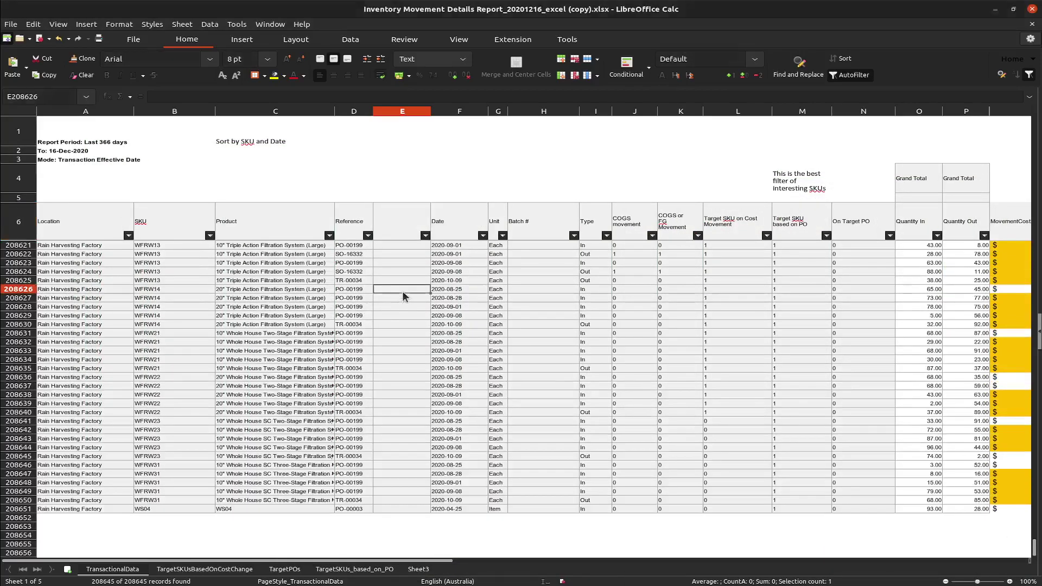
key(ctrl+Up)
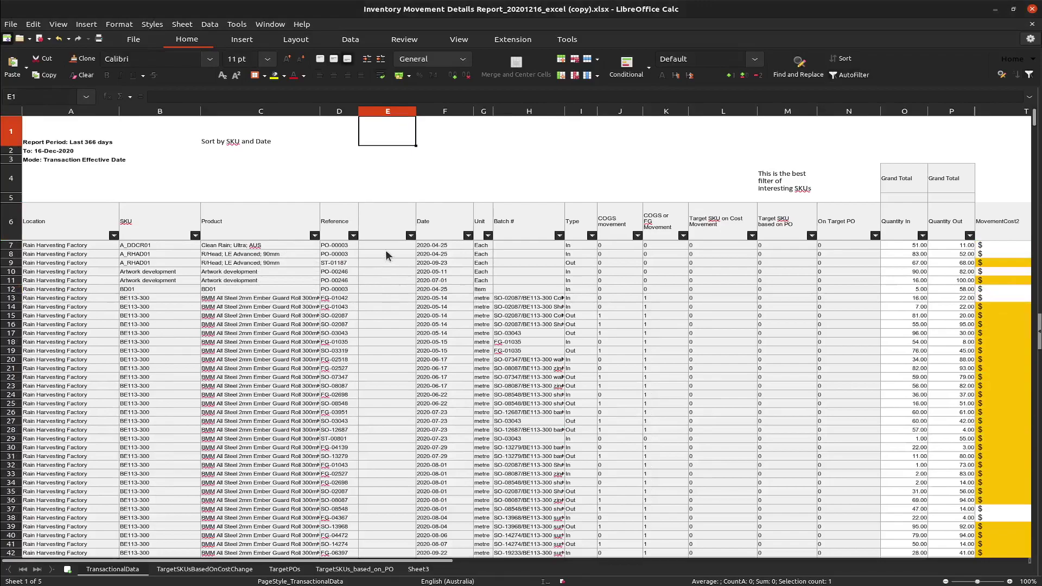
click(383, 245)
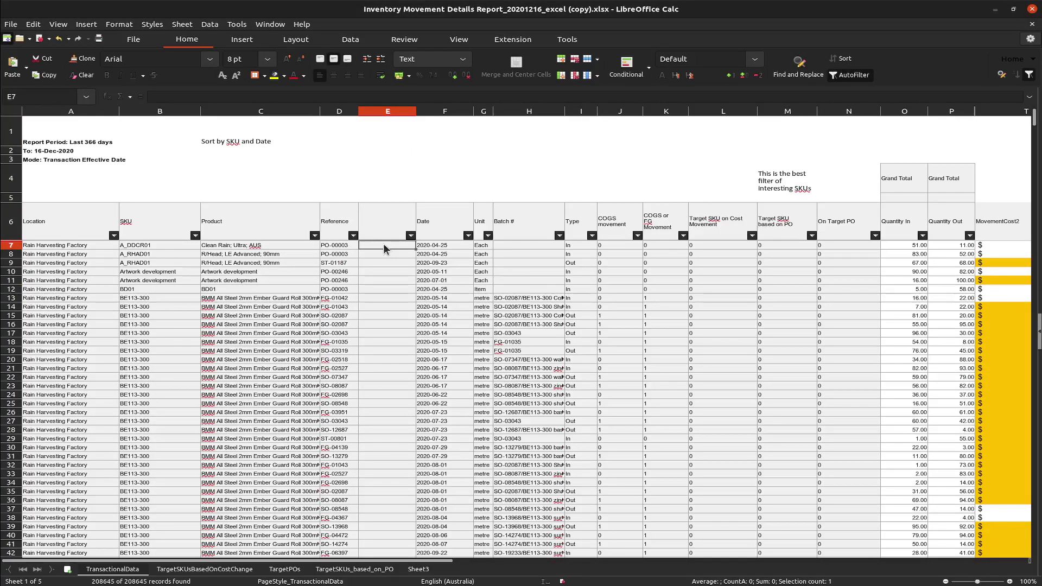
text(=)
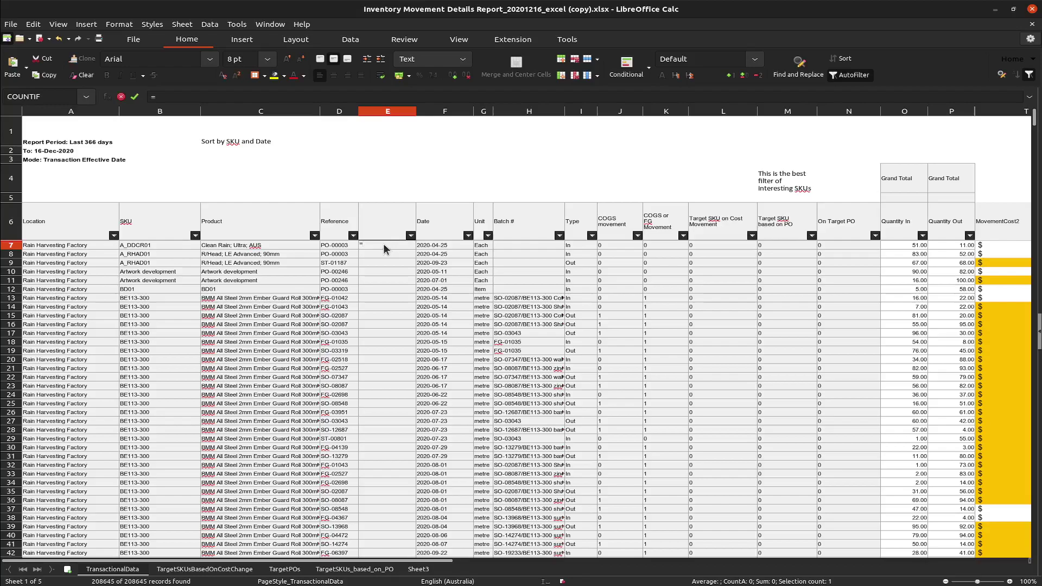
click(616, 245)
text(+1)
key(Return)
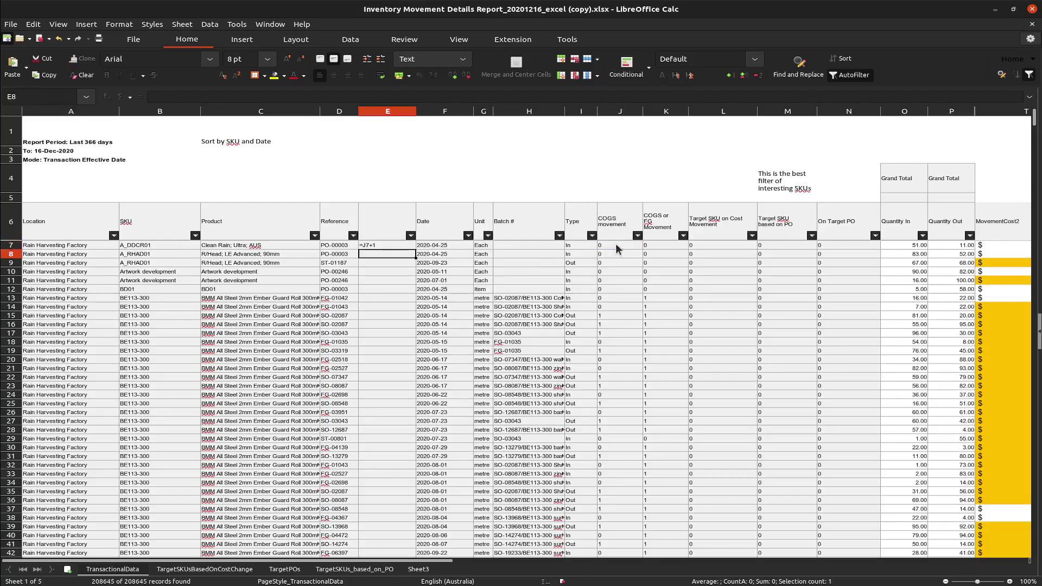
key(Up)
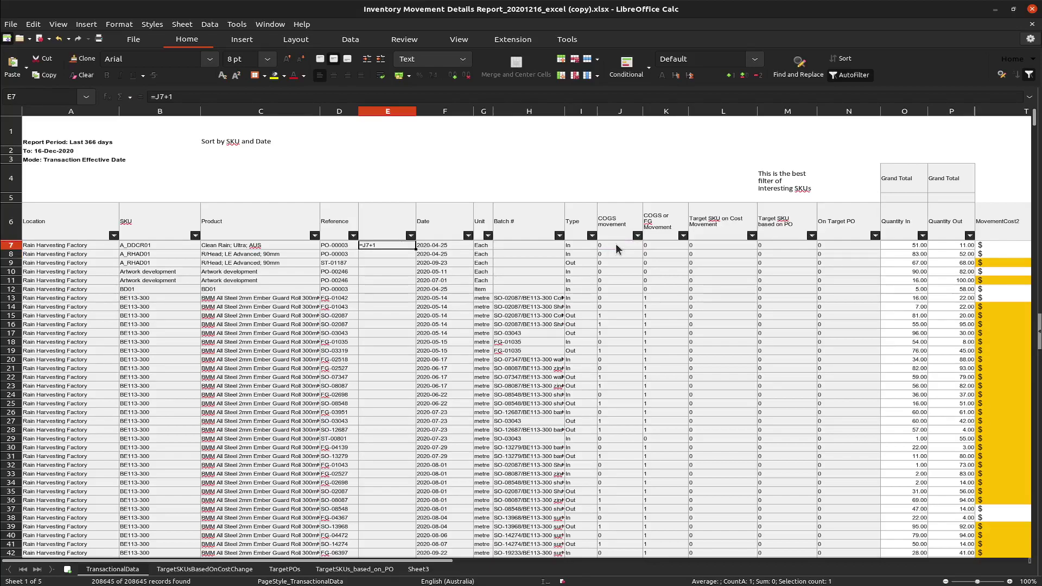
Set cell E7's number format category to Number
click(383, 308)
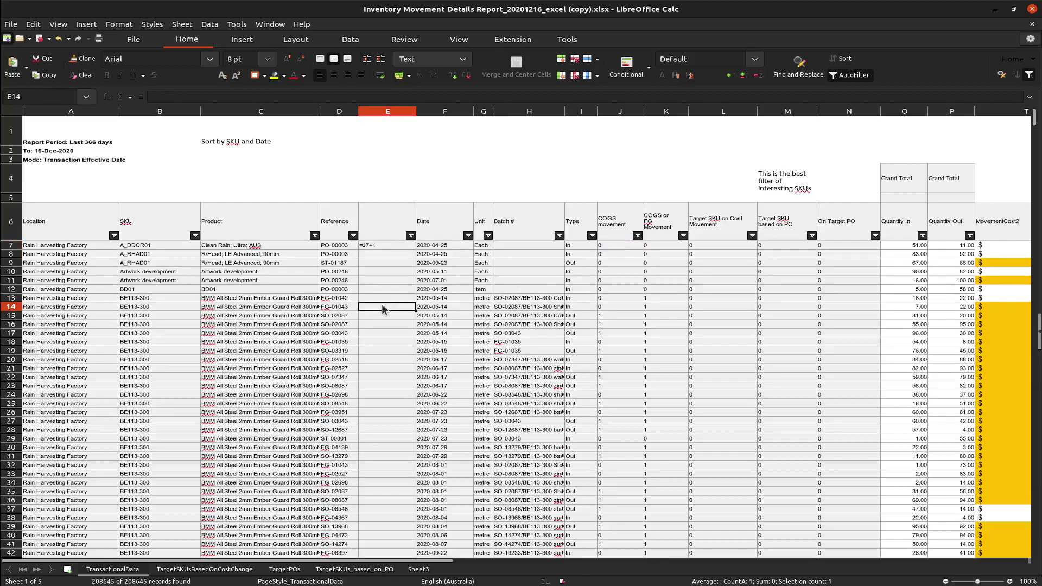
right_click(373, 247)
mouse_move(418, 293)
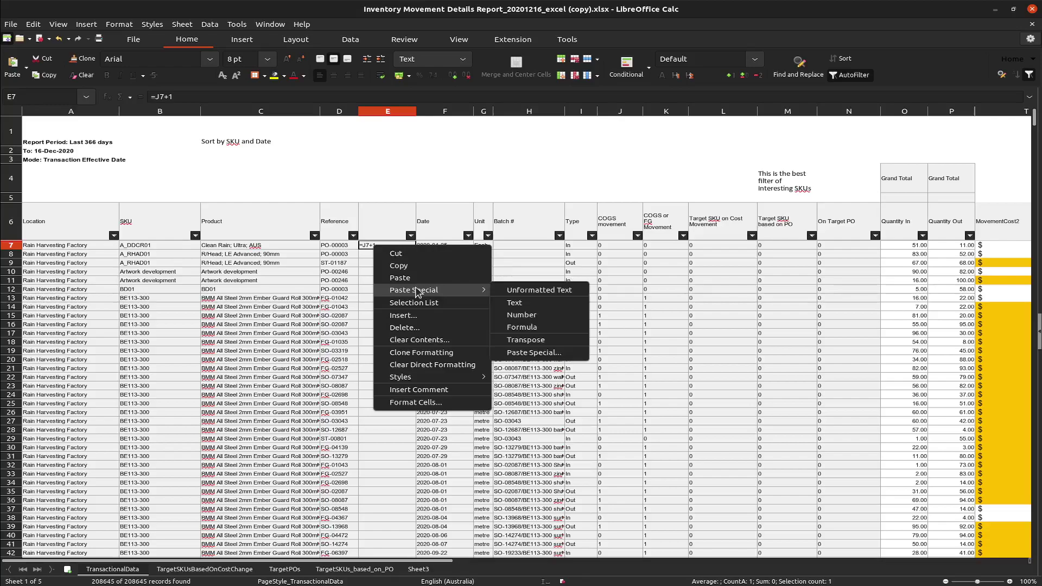
click(435, 403)
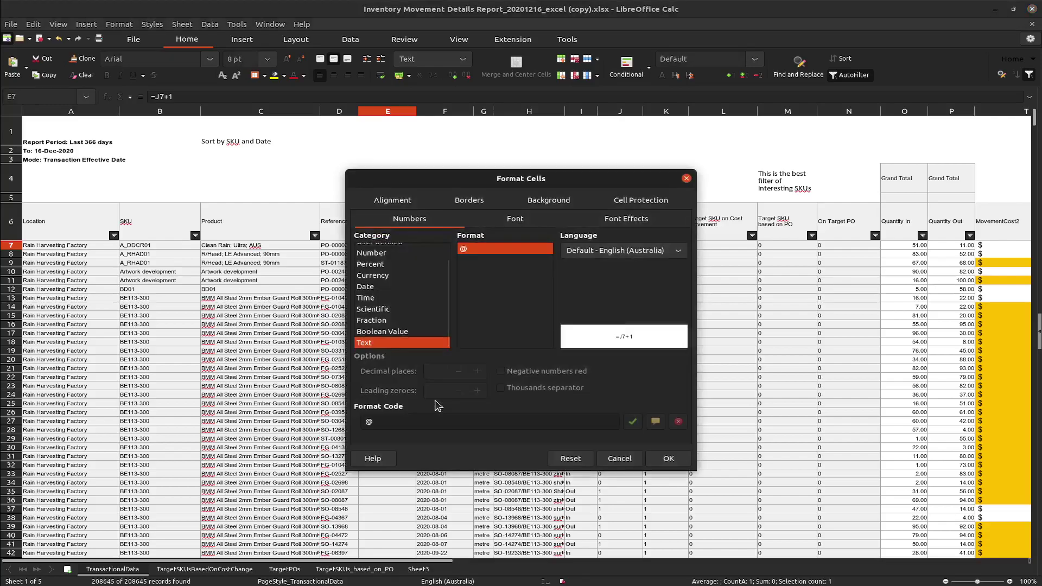
scroll(380, 282, up, 2)
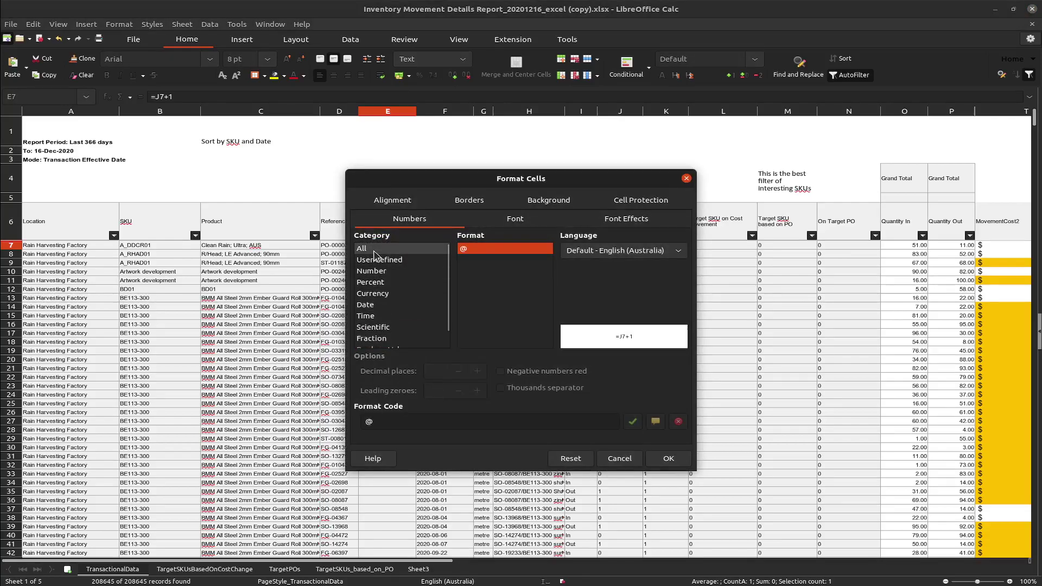
click(371, 271)
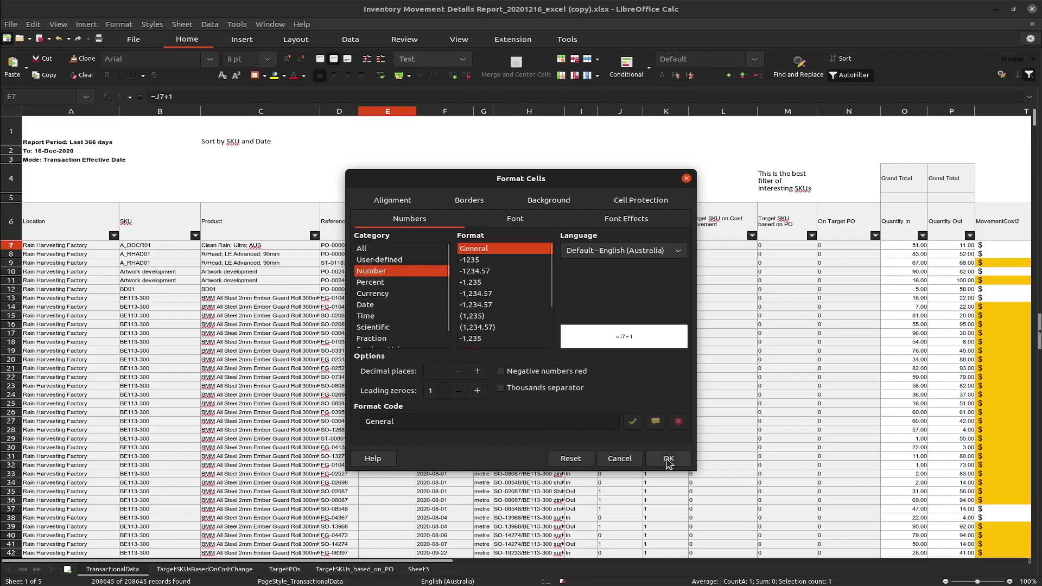
click(635, 455)
Re-enter =J7+1 in E7 so it shows 1, then fill it down to row 208651
double_click(390, 245)
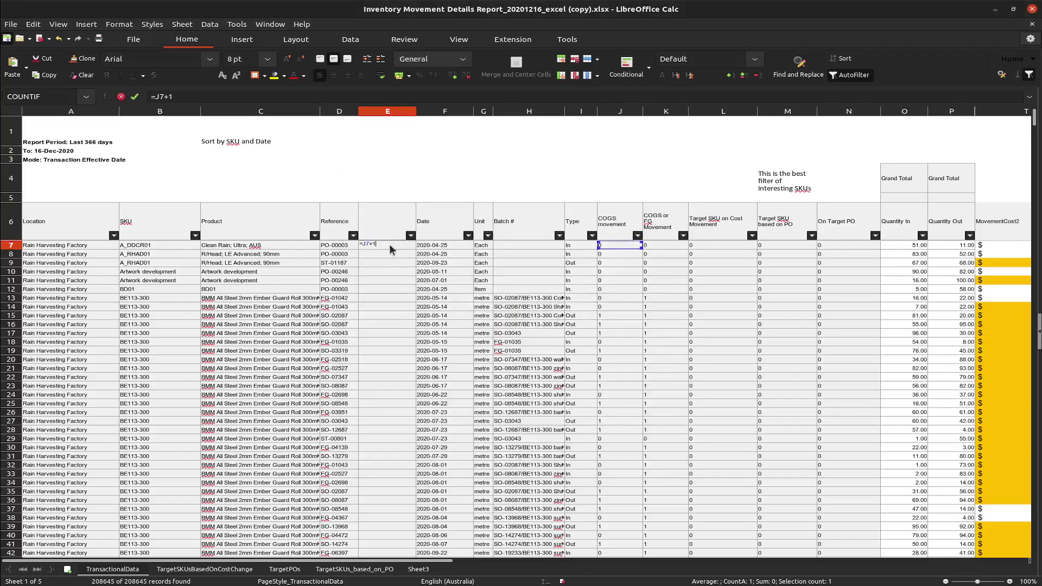
key(Return)
text(\)
key(Escape)
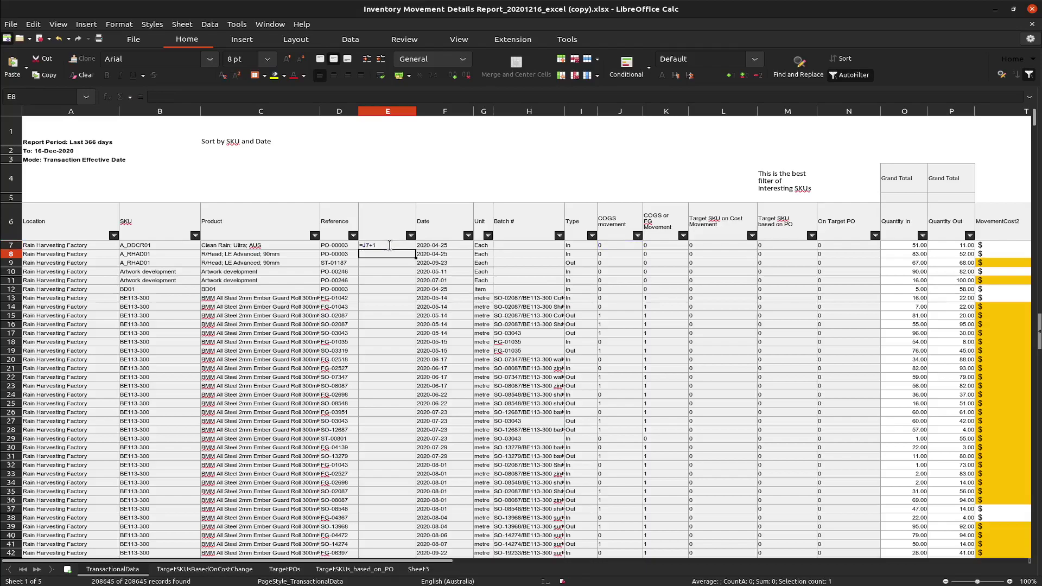
click(389, 244)
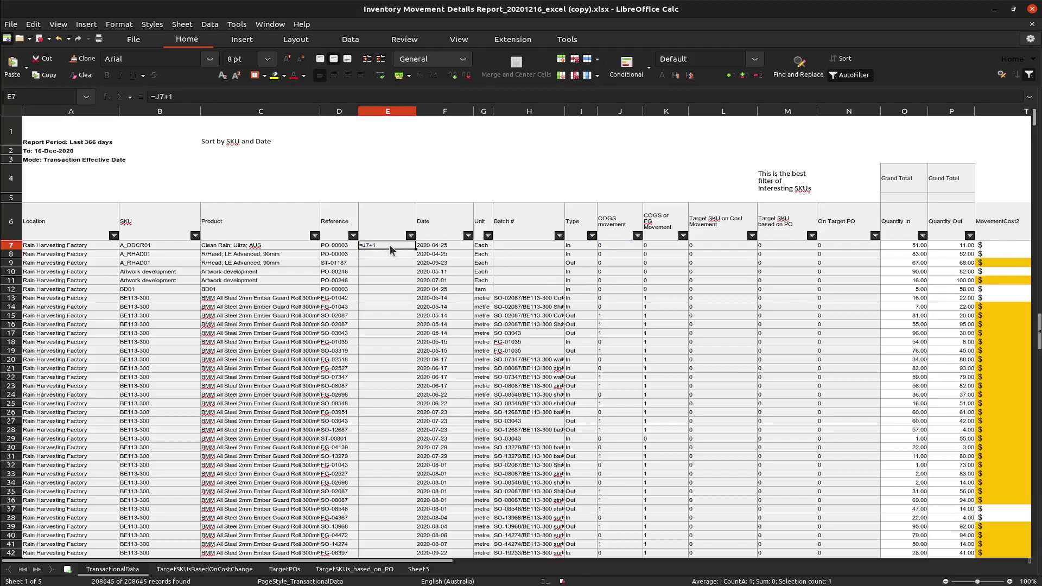
double_click(390, 245)
key(Return)
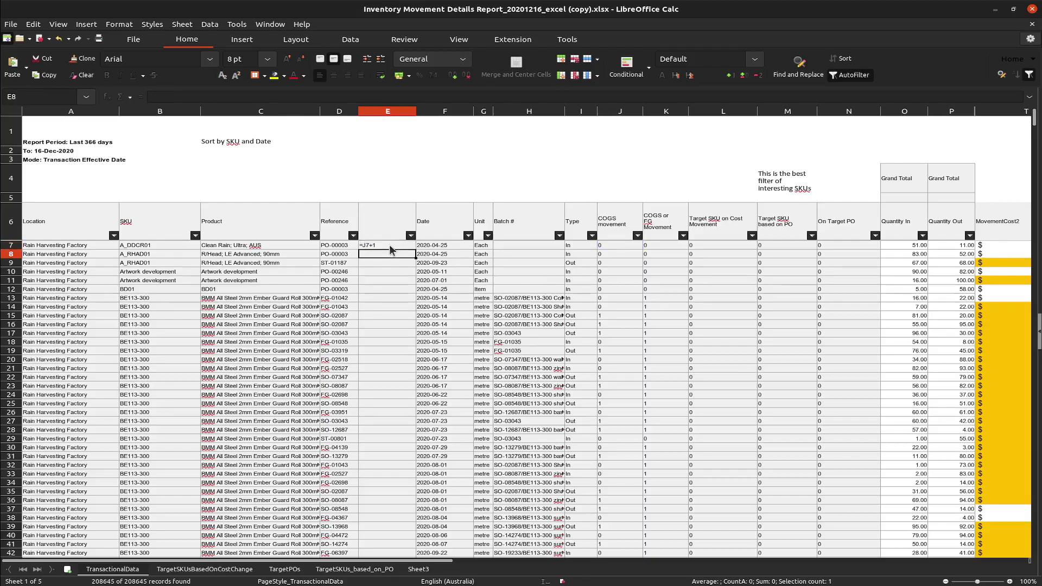
click(389, 245)
text(=1)
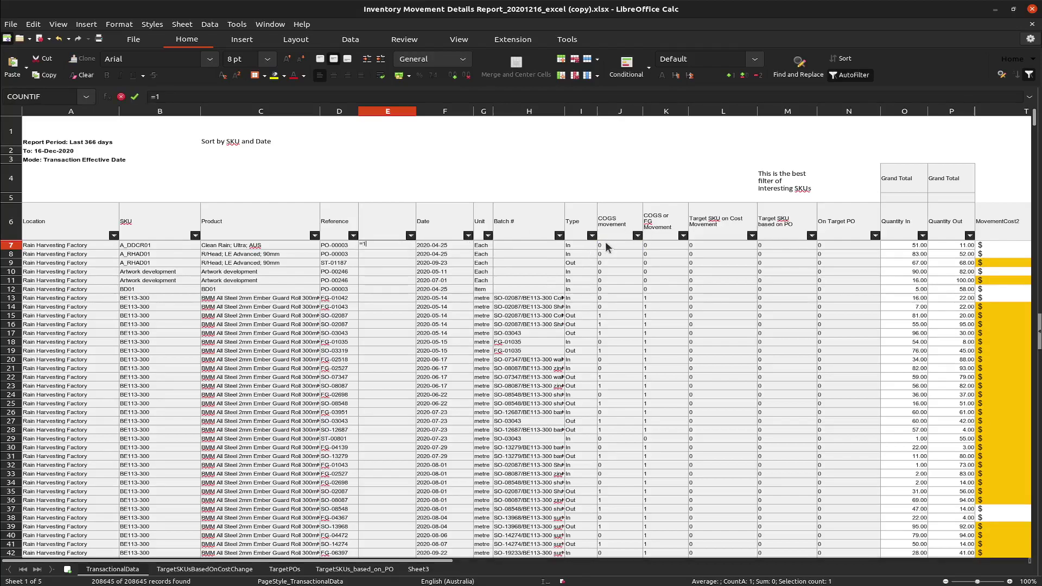
key(BackSpace)
key(BackSpace)
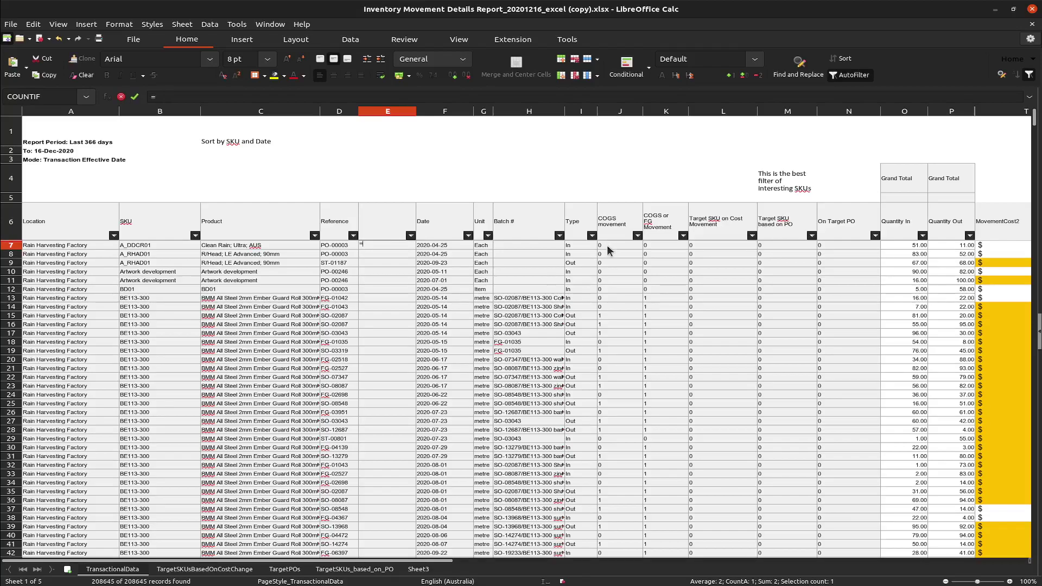
click(609, 250)
text(+1)
key(Return)
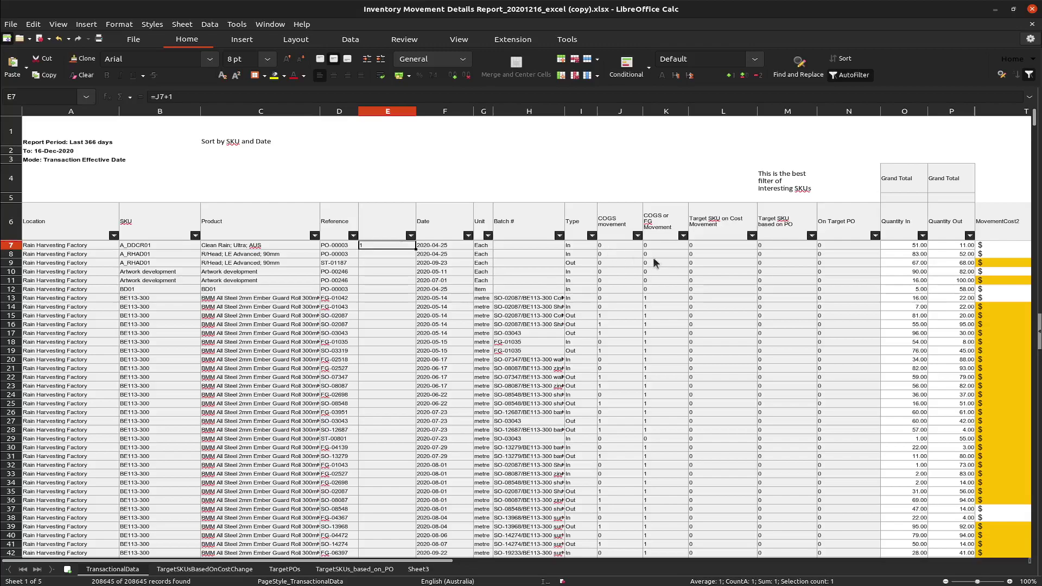
double_click(418, 252)
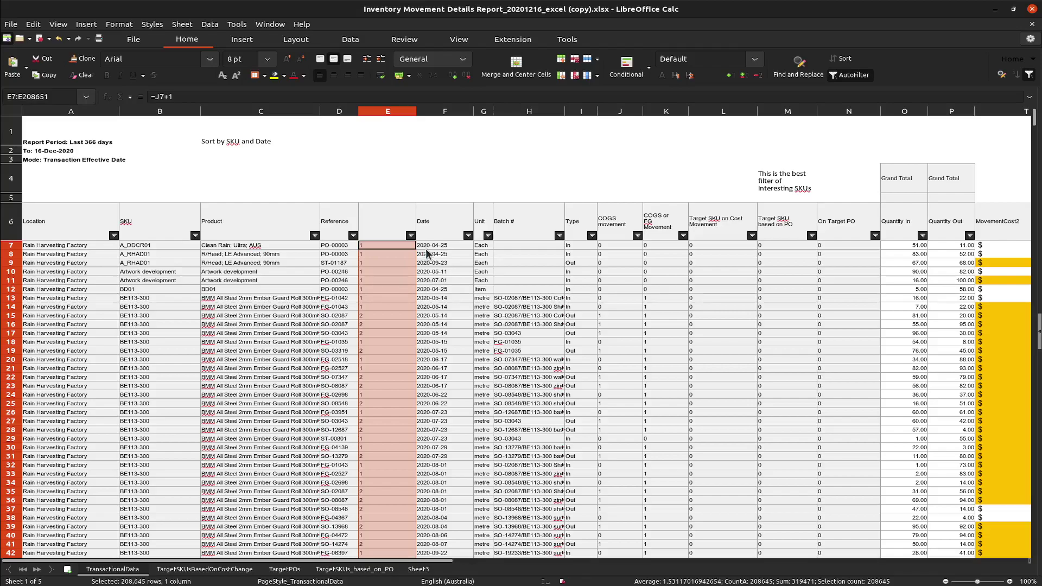
Delete the entire helper column E so Date returns to column E
click(516, 227)
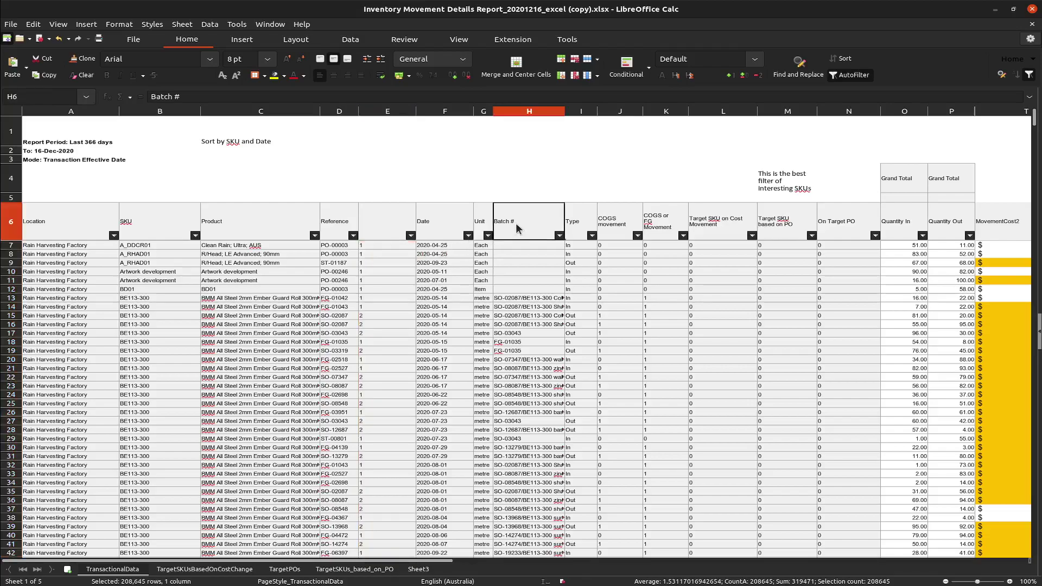
right_click(386, 221)
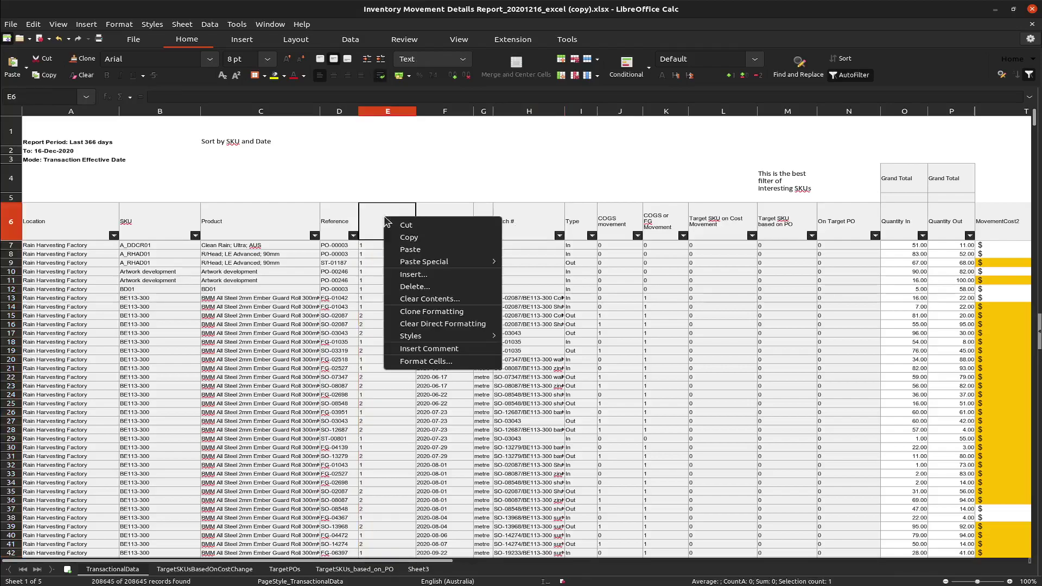
click(415, 286)
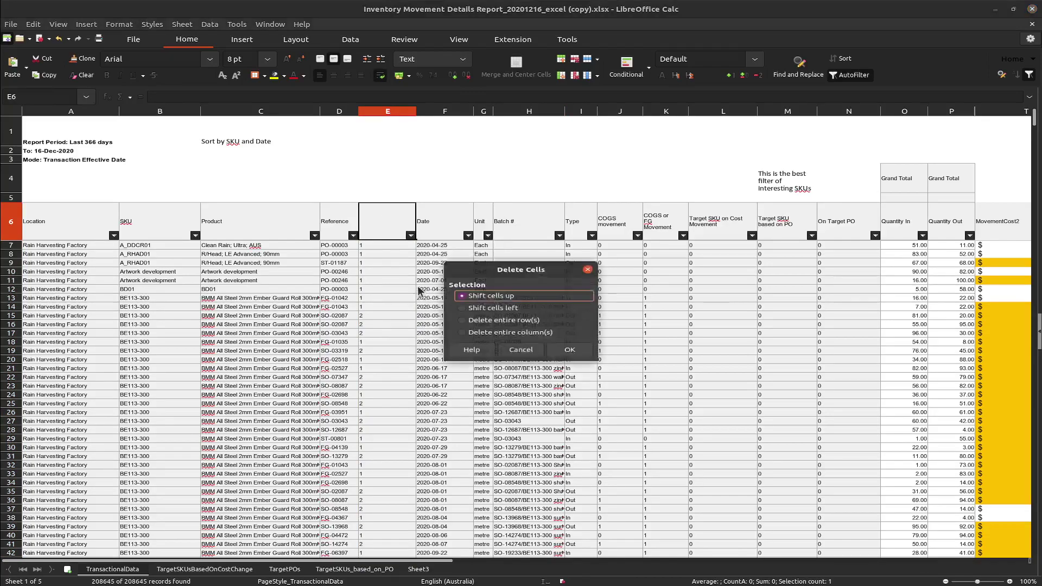
click(490, 336)
click(571, 358)
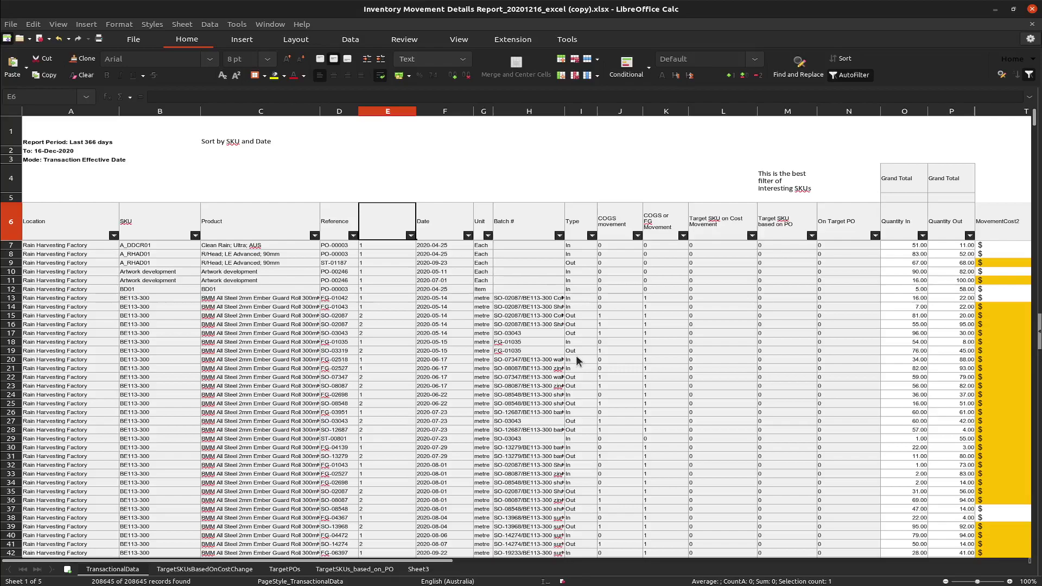
key(ctrl+z)
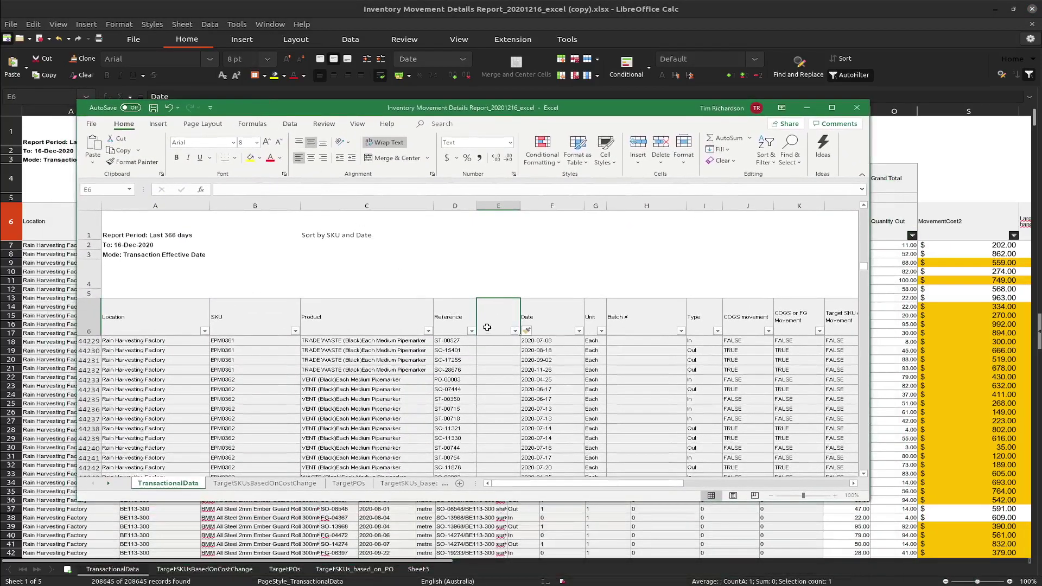
Change cell E44229's format from Text to General and test it with =1+1
right_click(495, 340)
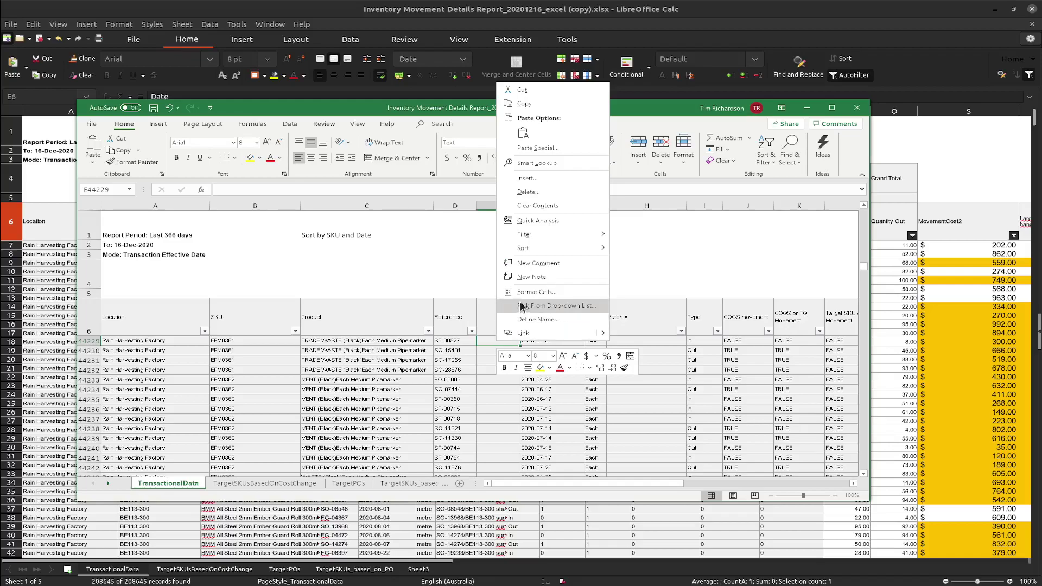
click(535, 292)
click(408, 216)
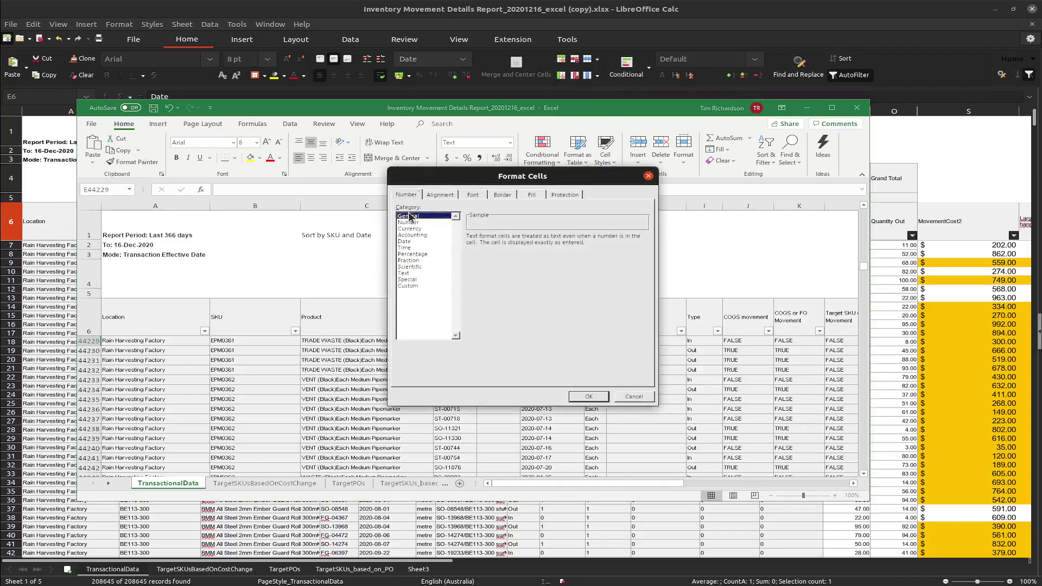
click(588, 396)
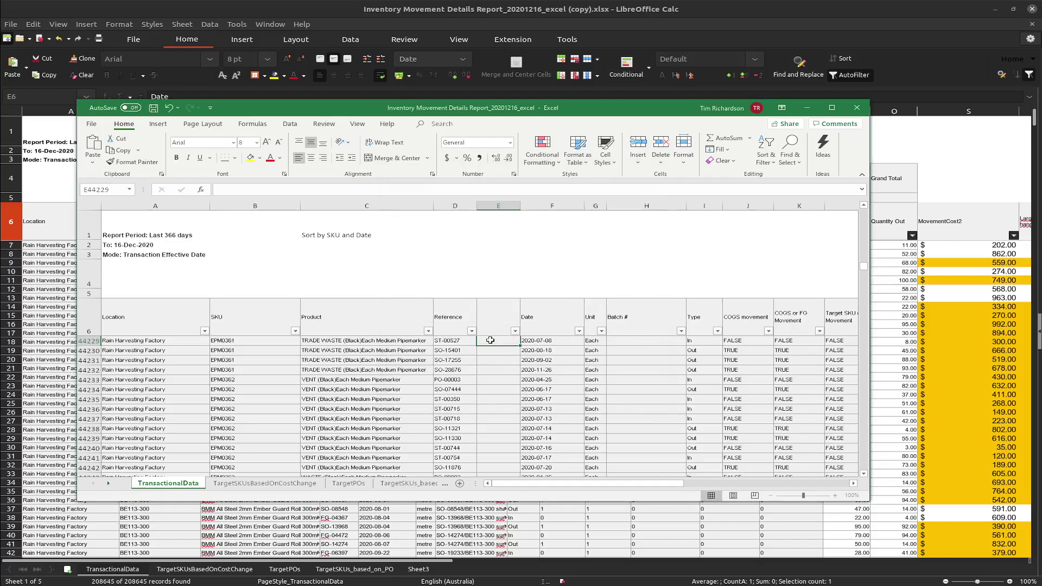
text(=1)
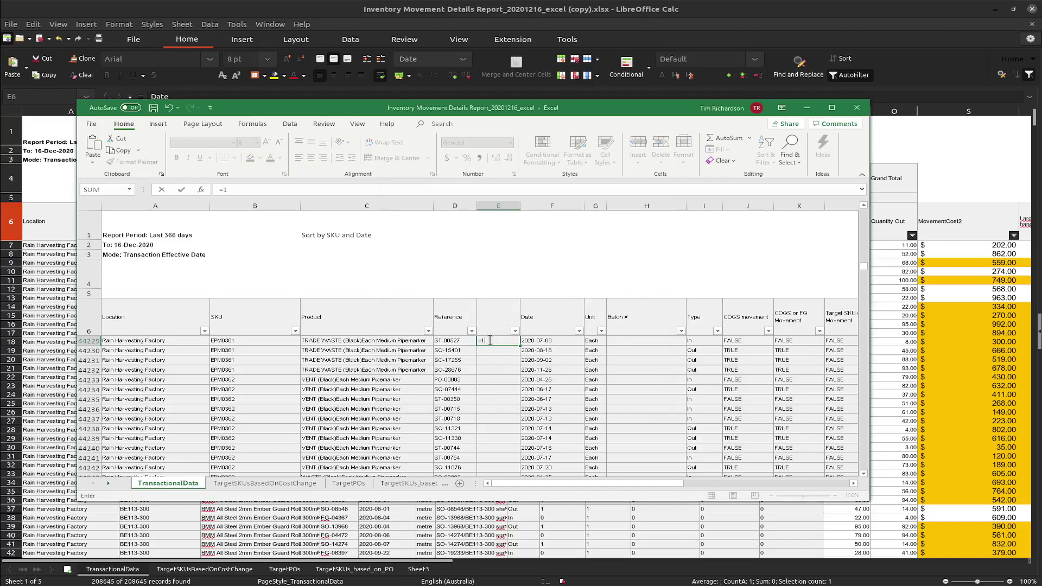
text(+1)
key(Return)
Enter =O44229+1 in E44229 and fill it down the whole of column E
click(490, 341)
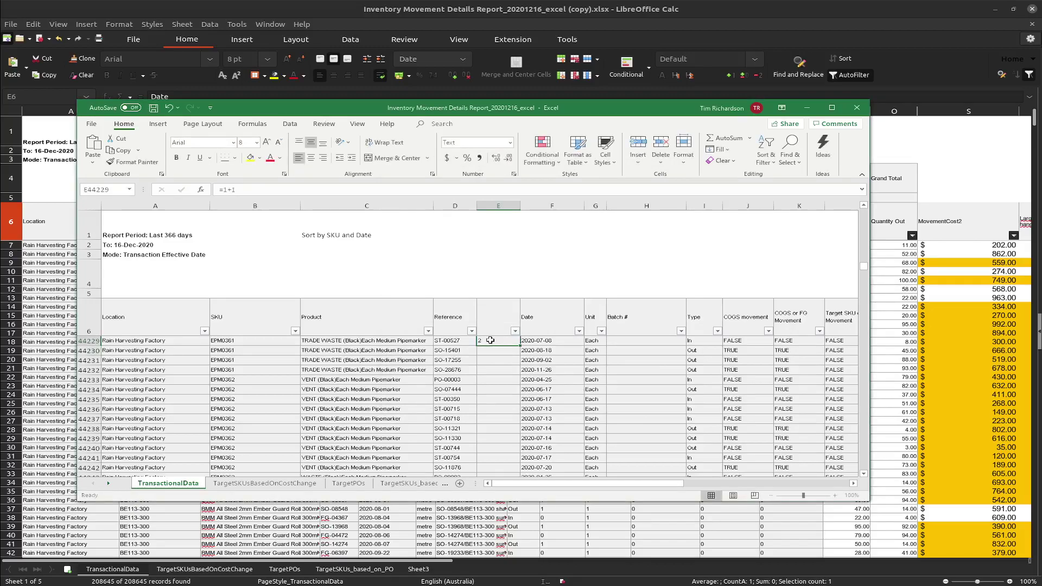
text(=)
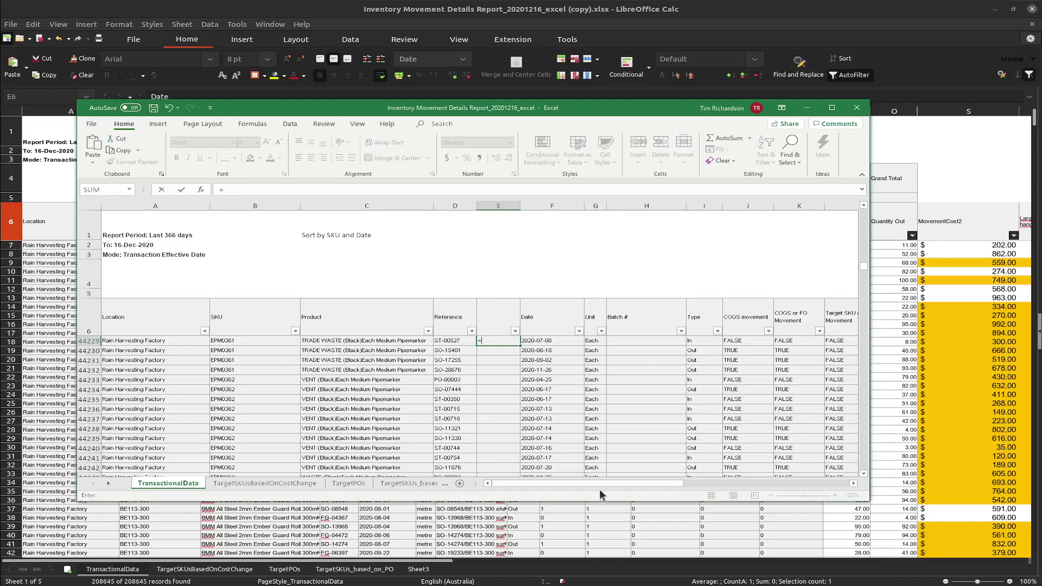
drag(603, 483, 662, 482)
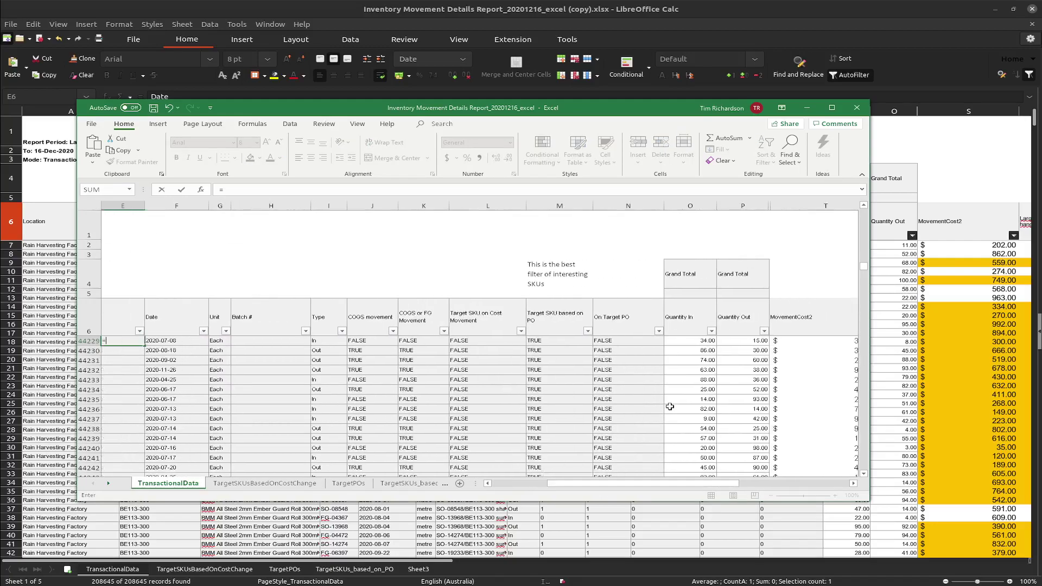
click(688, 342)
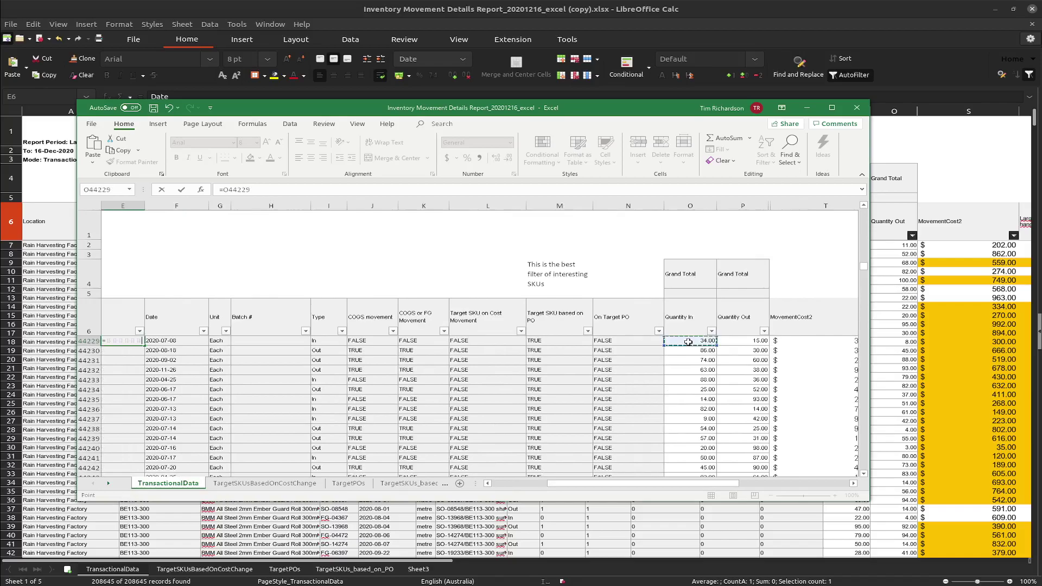
key(Return)
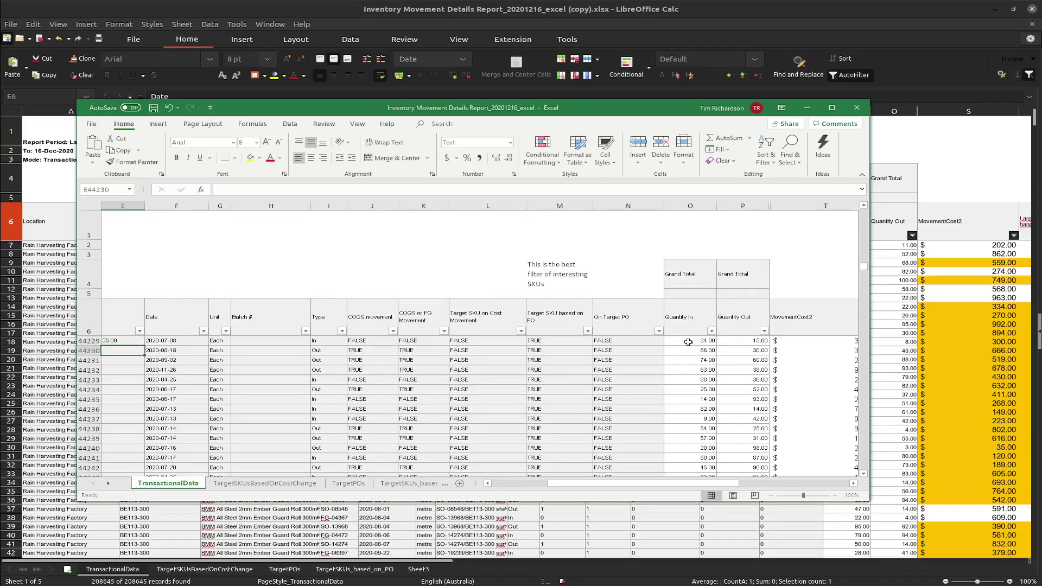
drag(547, 483, 490, 484)
click(499, 343)
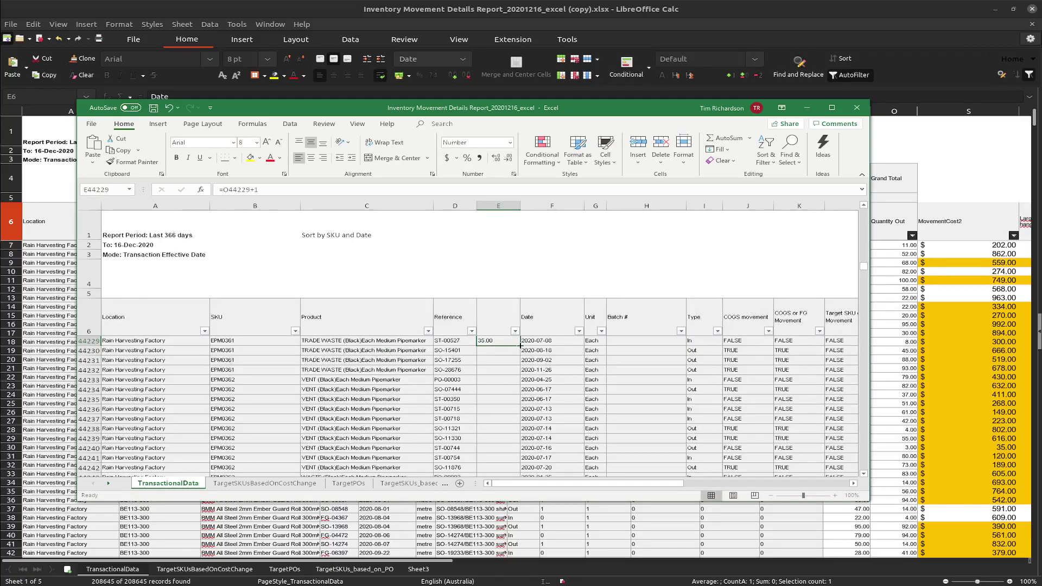
double_click(520, 346)
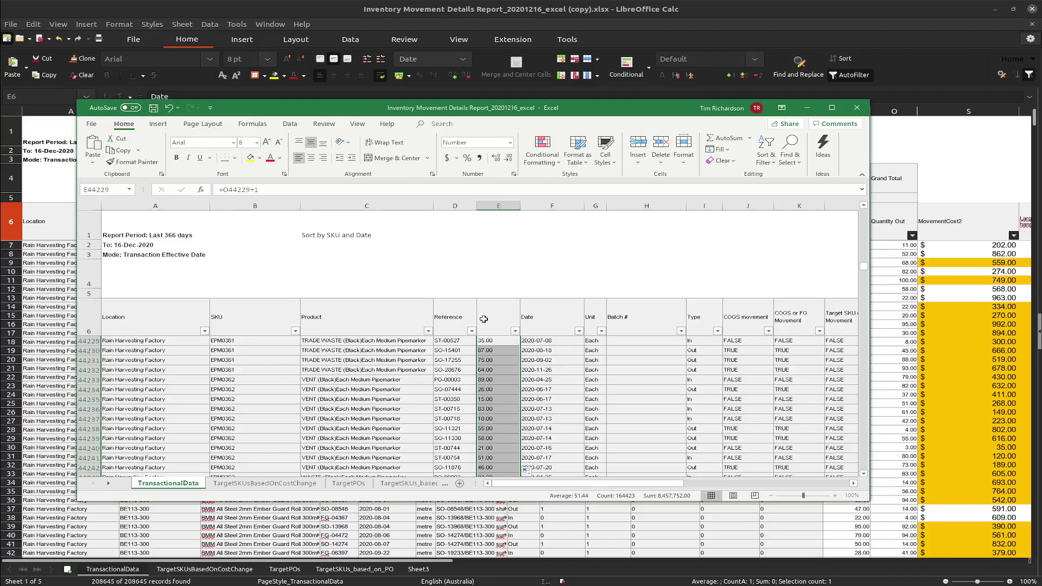
Delete the entire column E from header cell E6 so Date shifts back
click(498, 320)
right_click(498, 320)
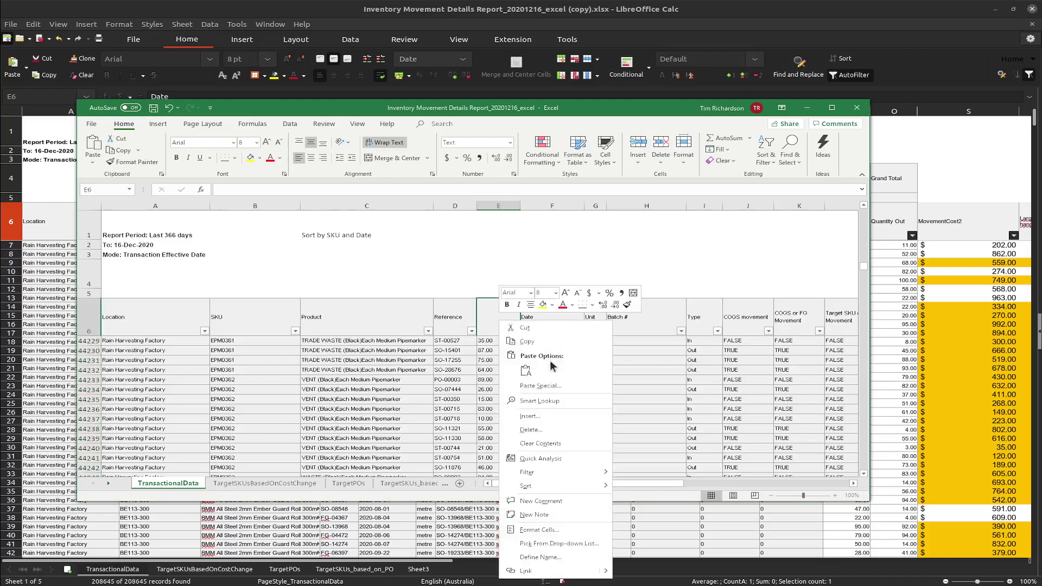
click(553, 429)
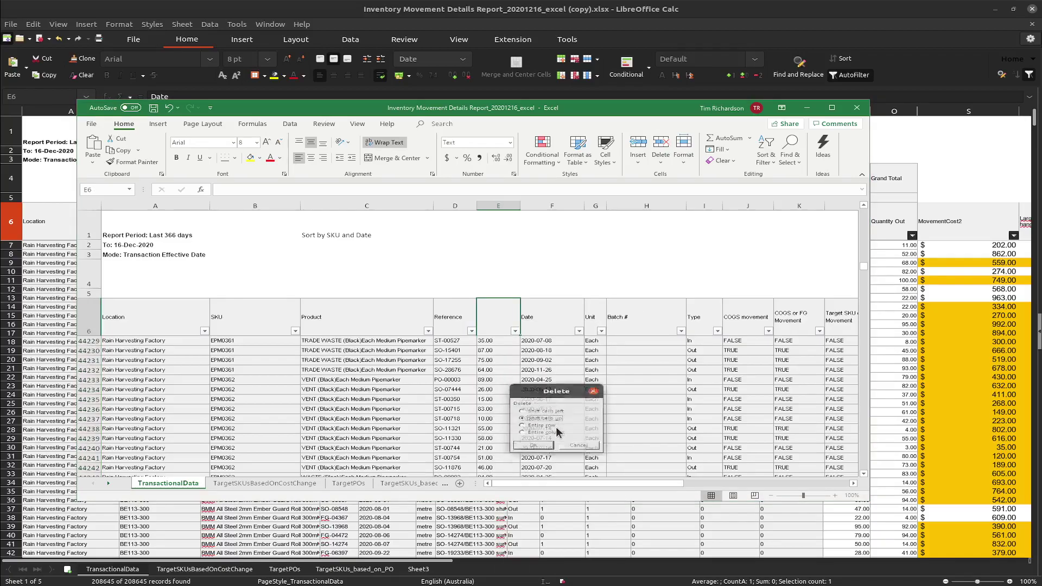
click(549, 436)
click(543, 453)
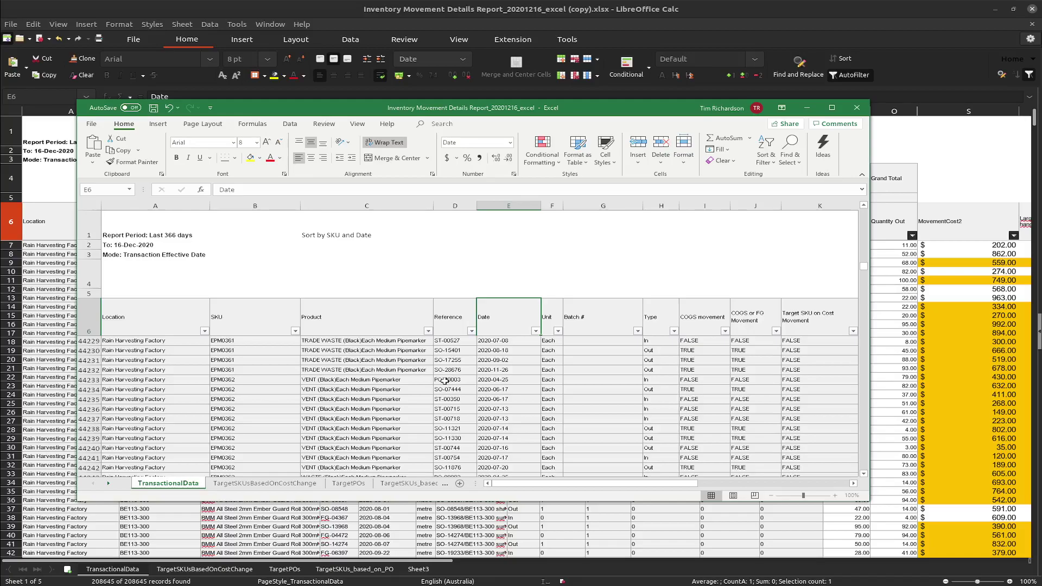
Close the Excel workbook, saving its changes
click(857, 107)
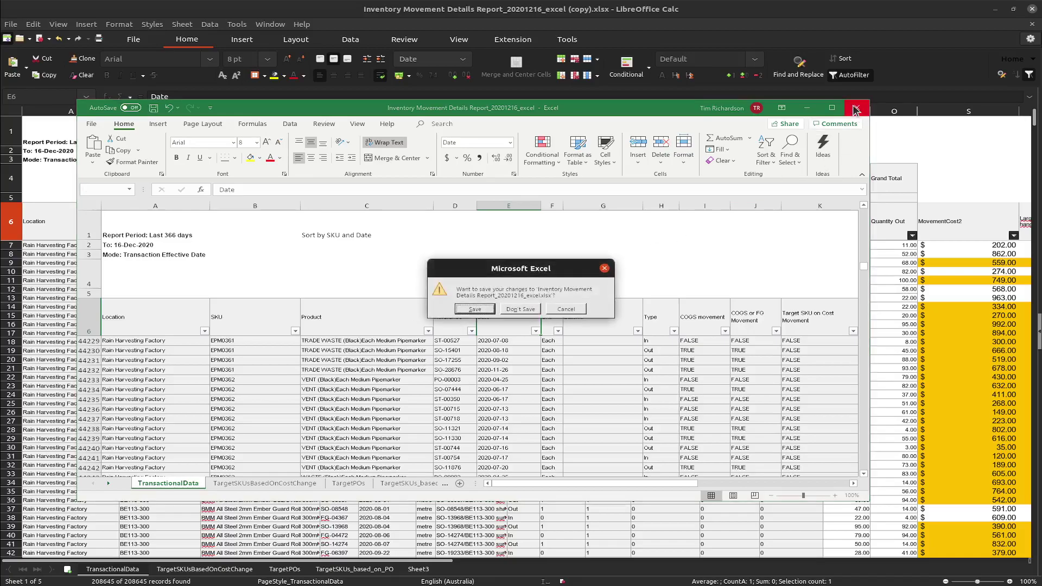
click(475, 310)
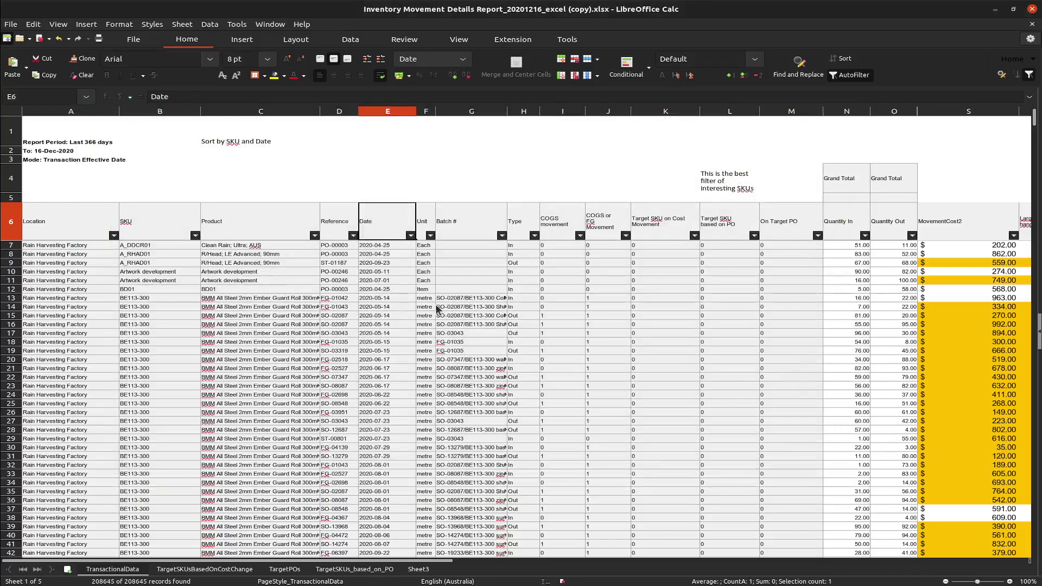
click(439, 307)
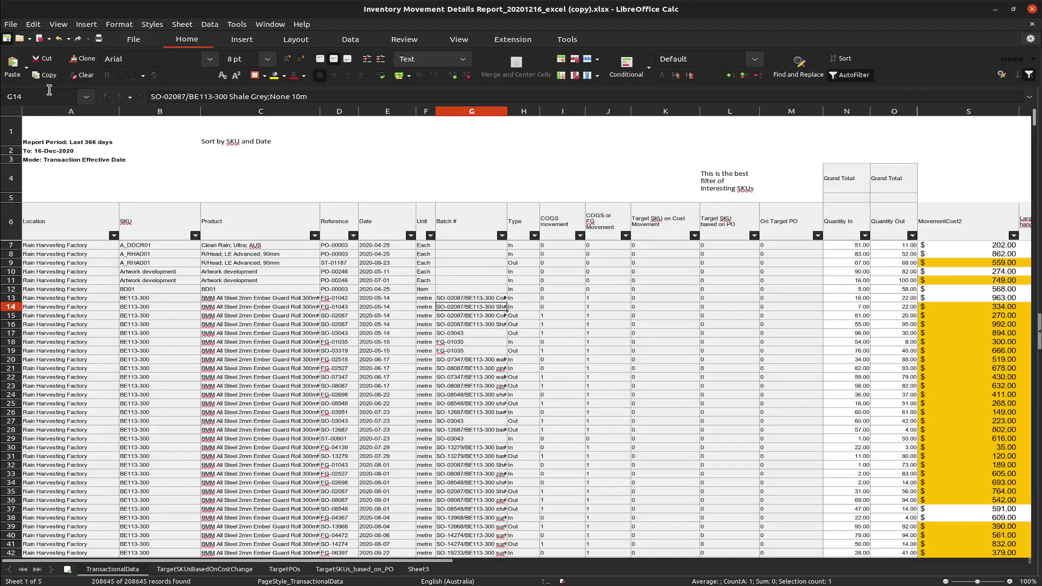
click(11, 24)
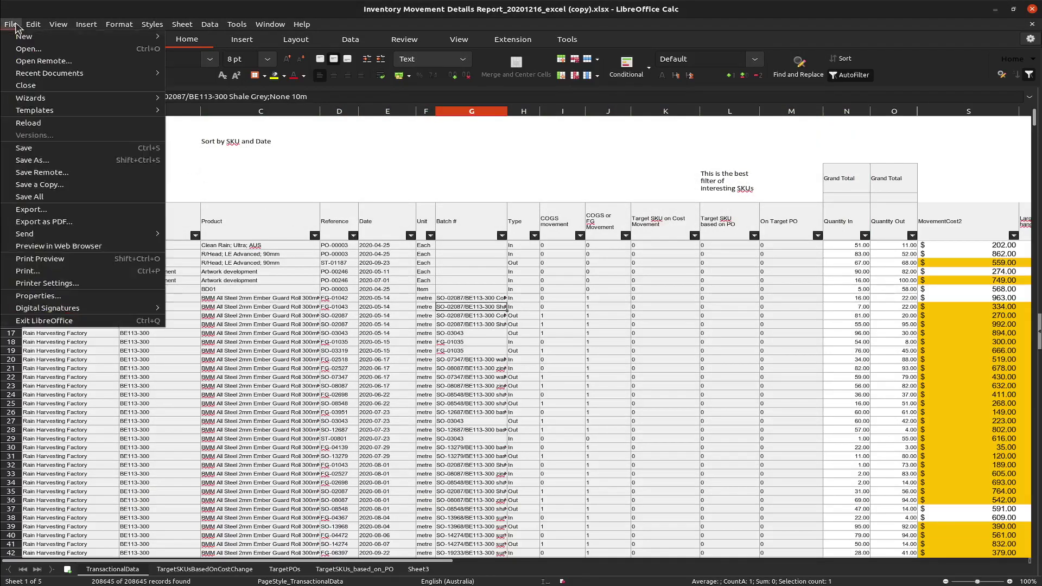
click(53, 154)
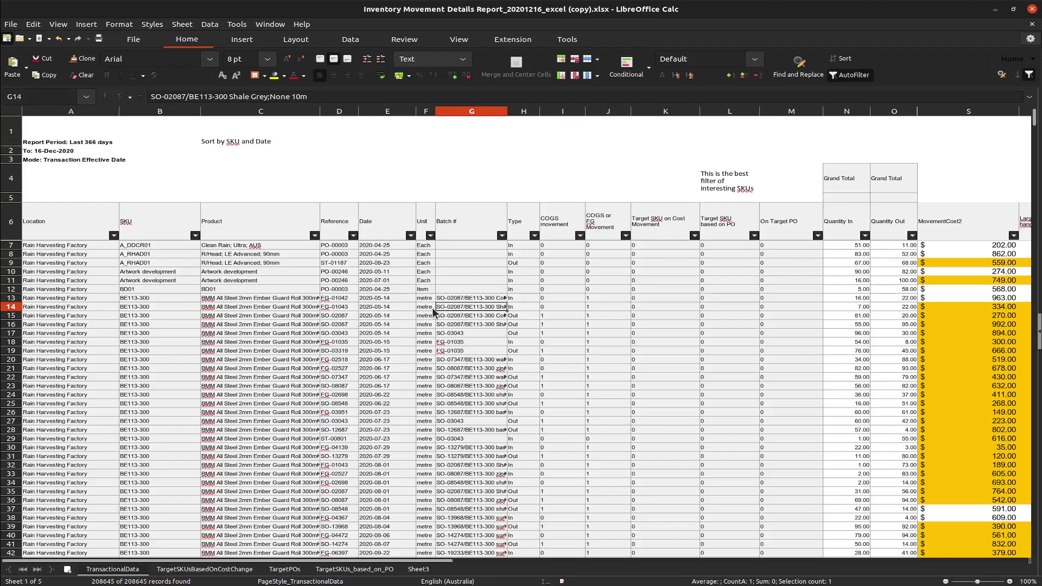
Save the report as an ODF Spreadsheet (.ods) file in spreadsheet_testing
click(10, 25)
click(22, 157)
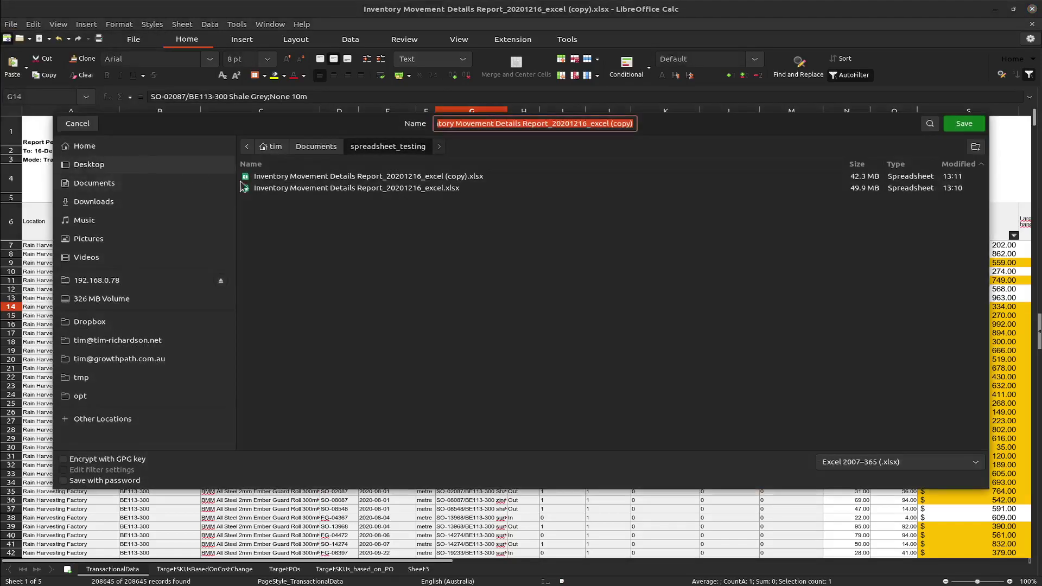
click(871, 465)
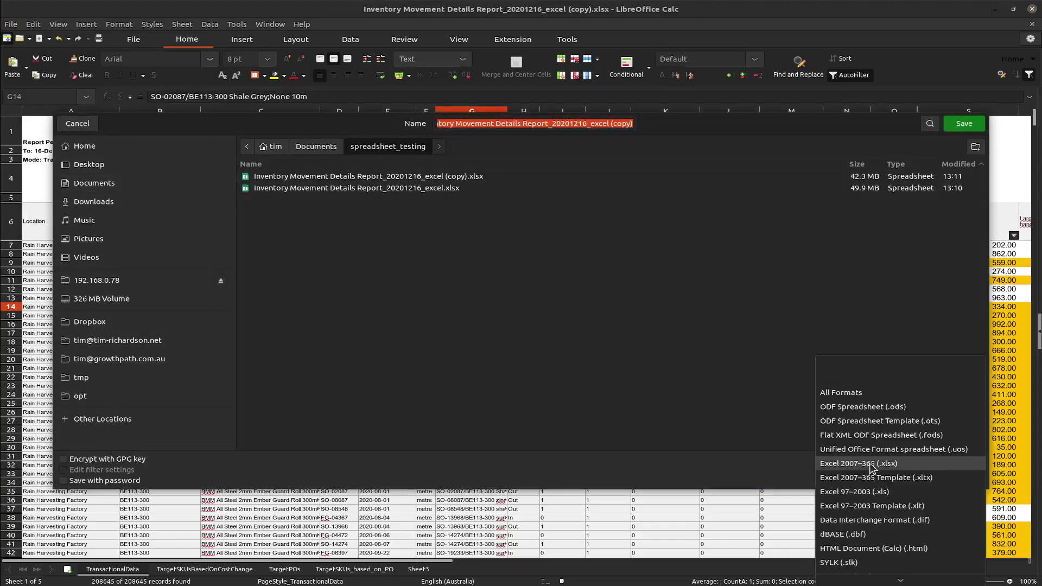
click(864, 407)
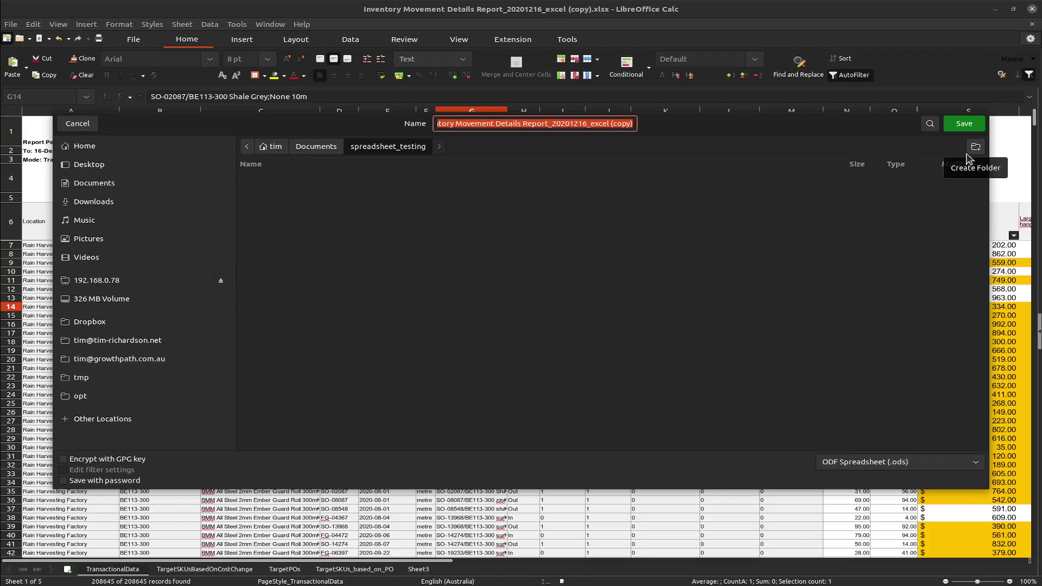
click(962, 125)
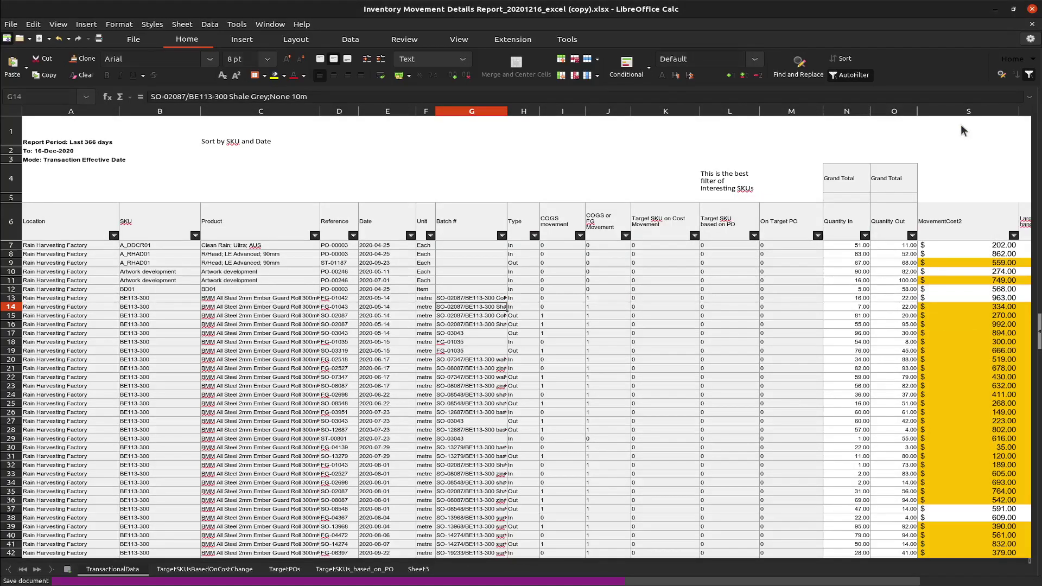